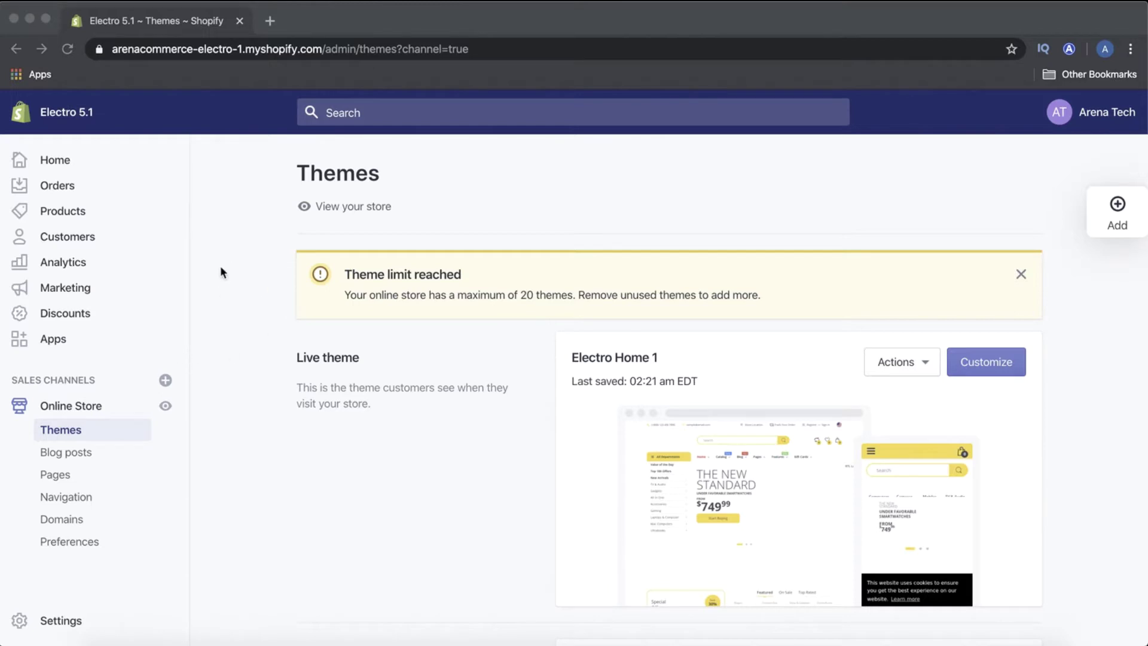
- Find the product "sample box" in the store's product list and open Sample Box for editing
left_click(77, 212)
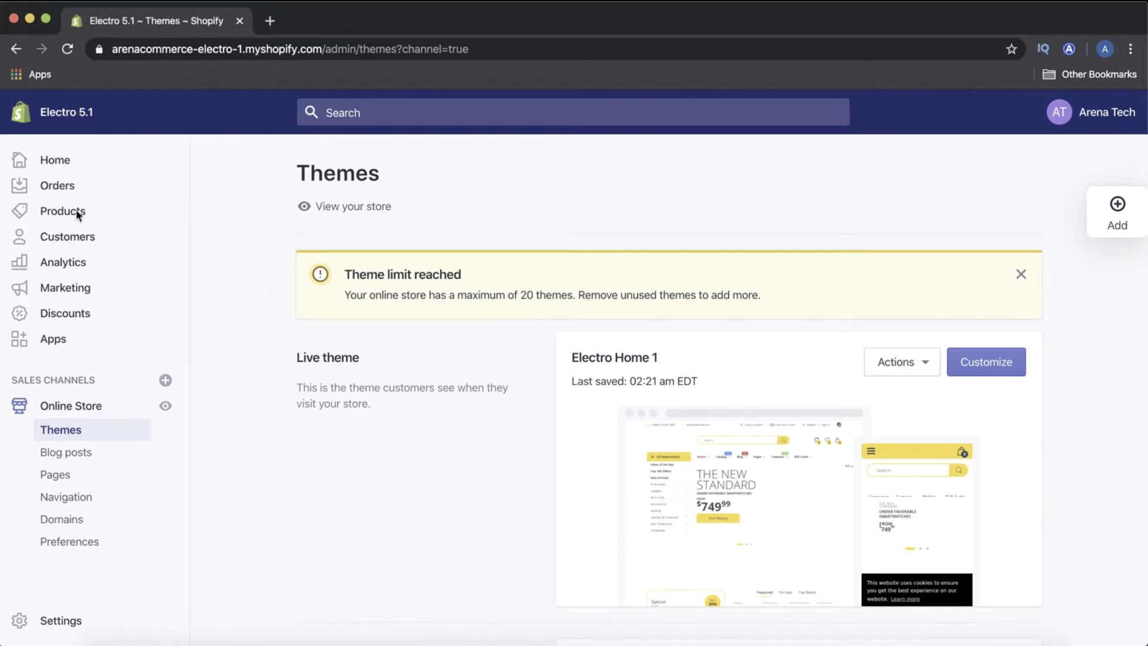
left_click(77, 212)
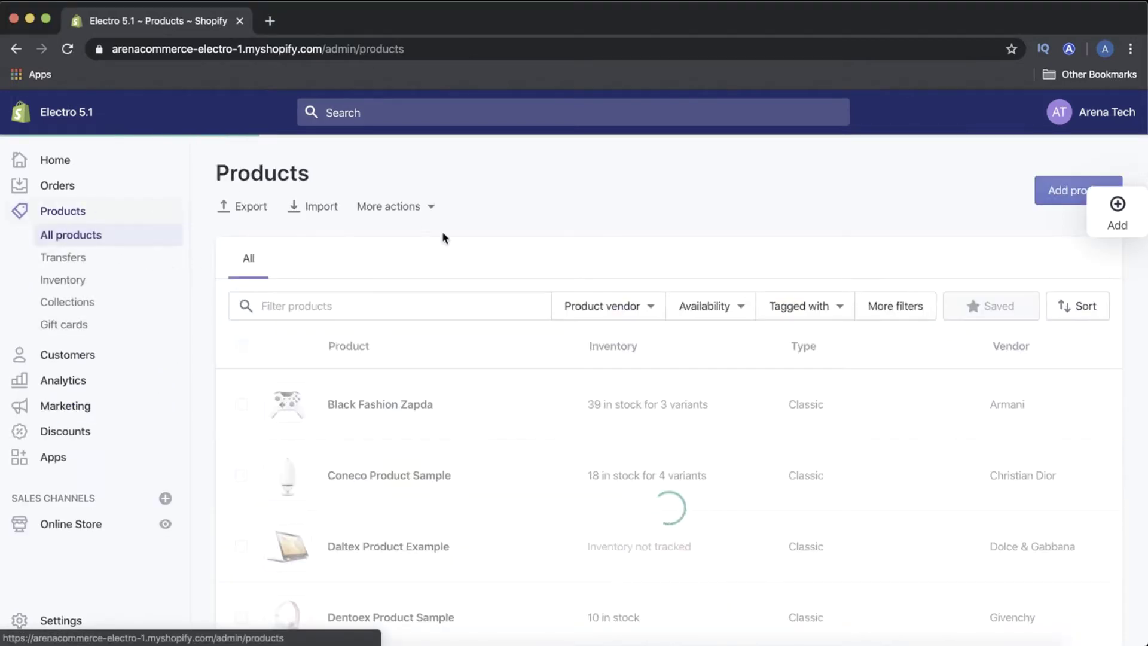
left_click(449, 307)
type("s")
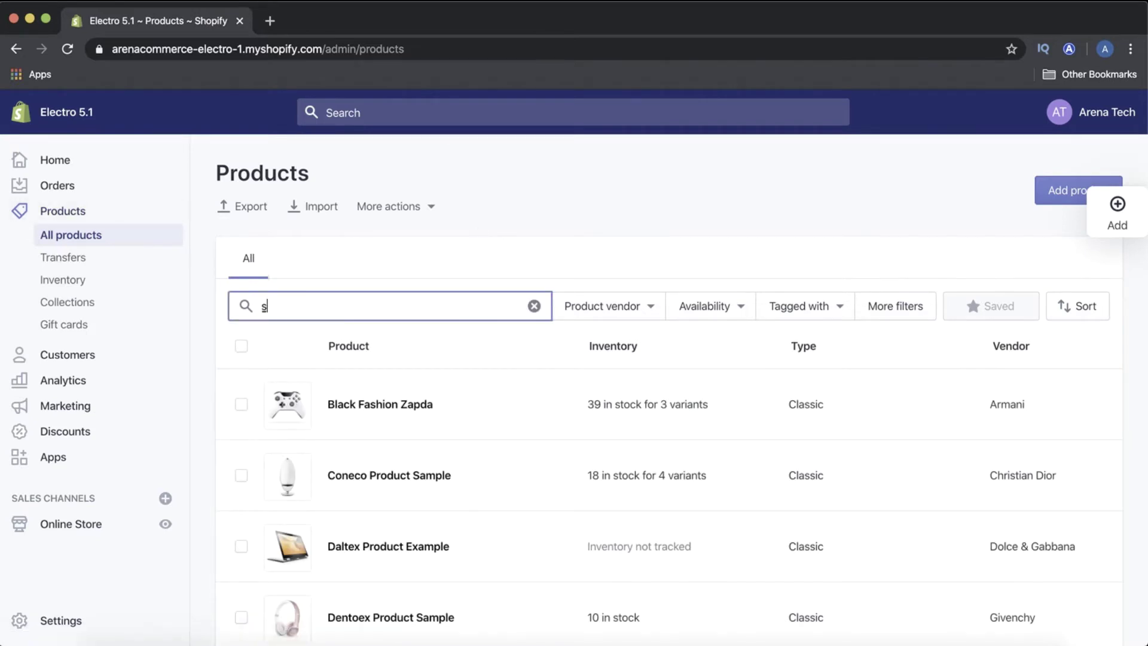
type("ample")
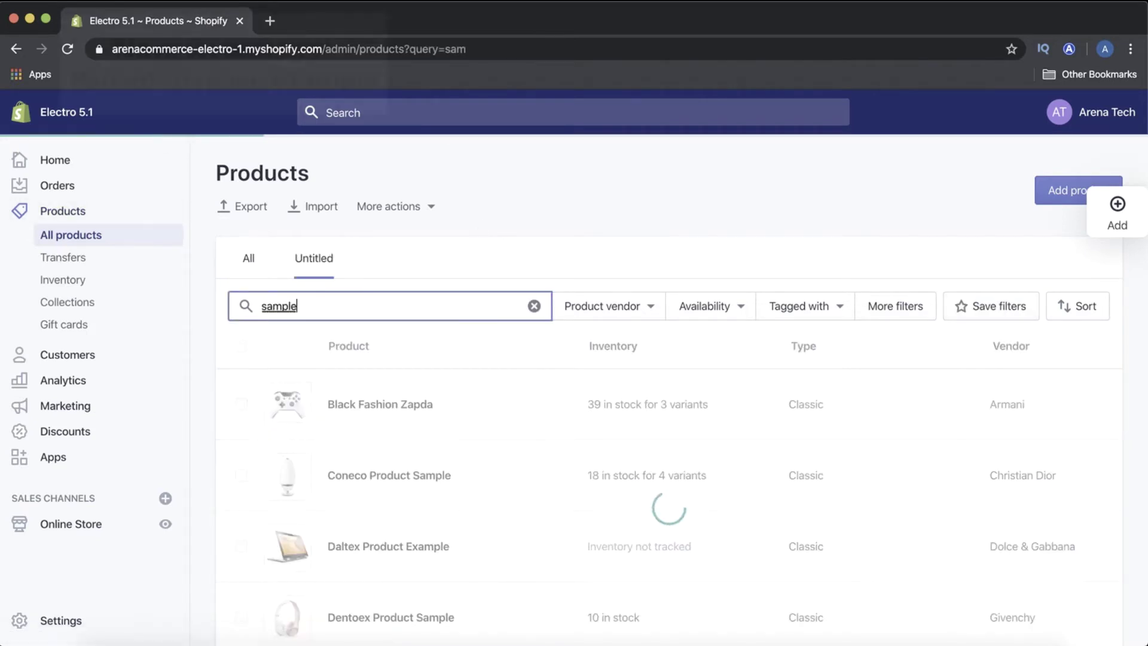
type(" box")
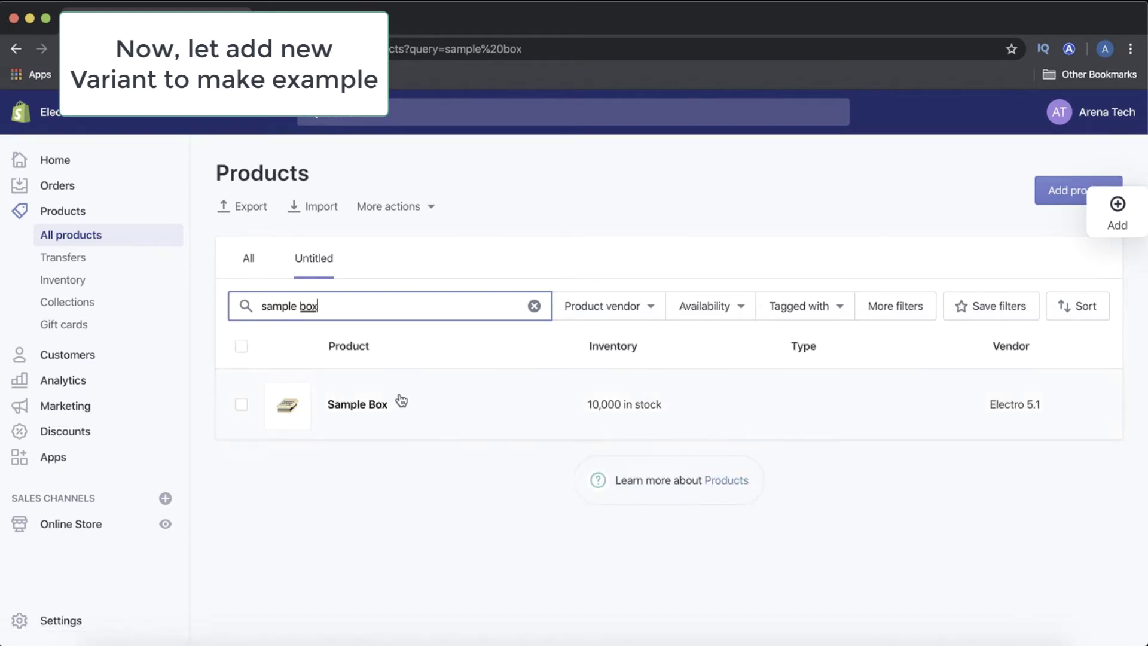
left_click(389, 405)
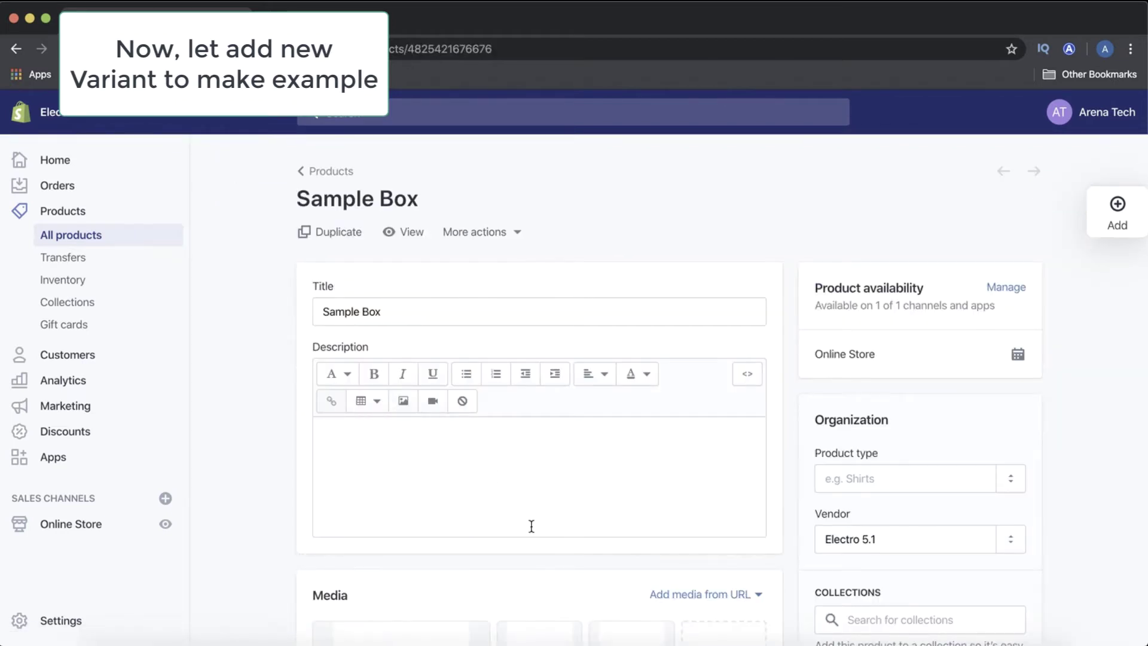
- Enable multiple options in the product's variants and set the first option's name to Color
scroll(530, 525, "down", 7)
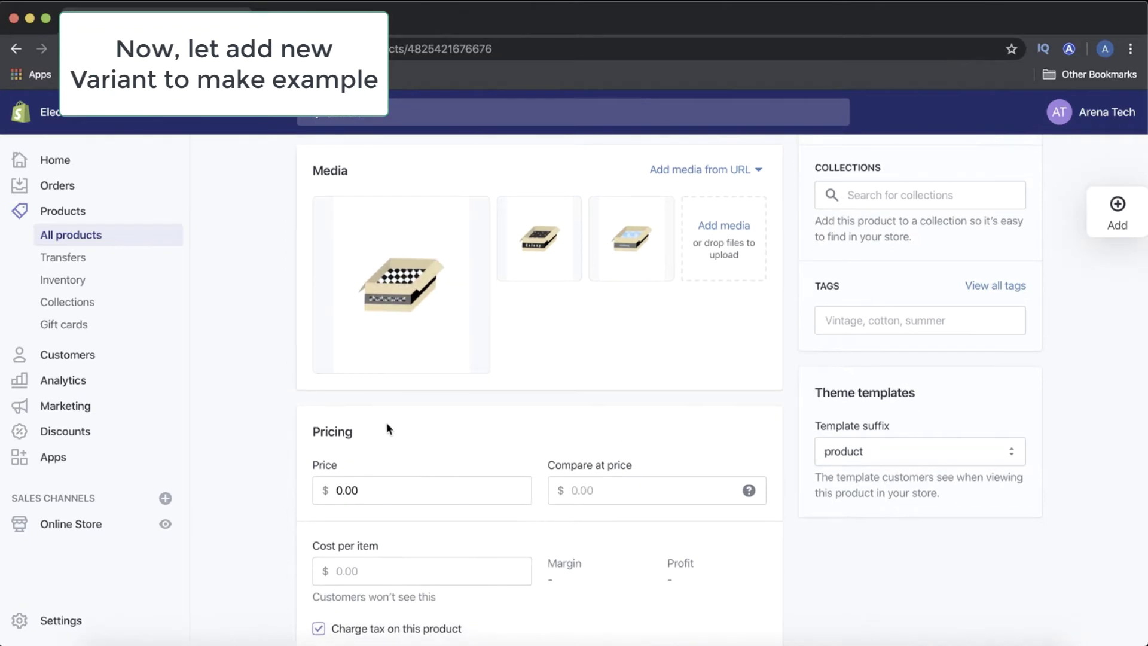
scroll(387, 428, "down", 10)
scroll(388, 430, "down", 9)
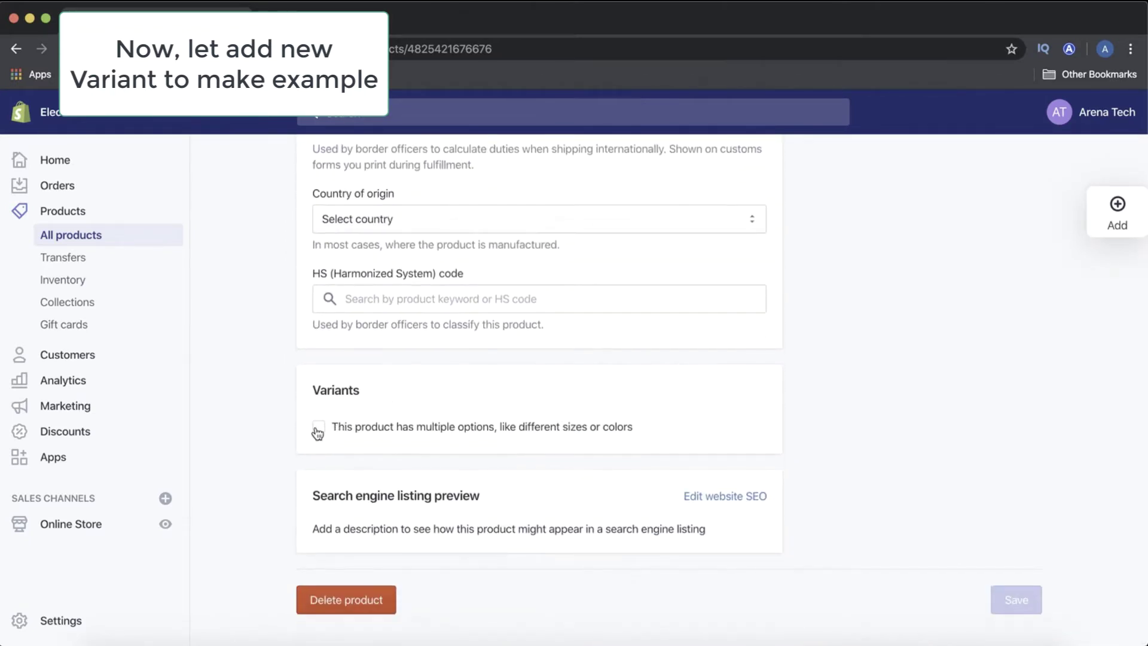
left_click(326, 427)
scroll(392, 516, "down", 2)
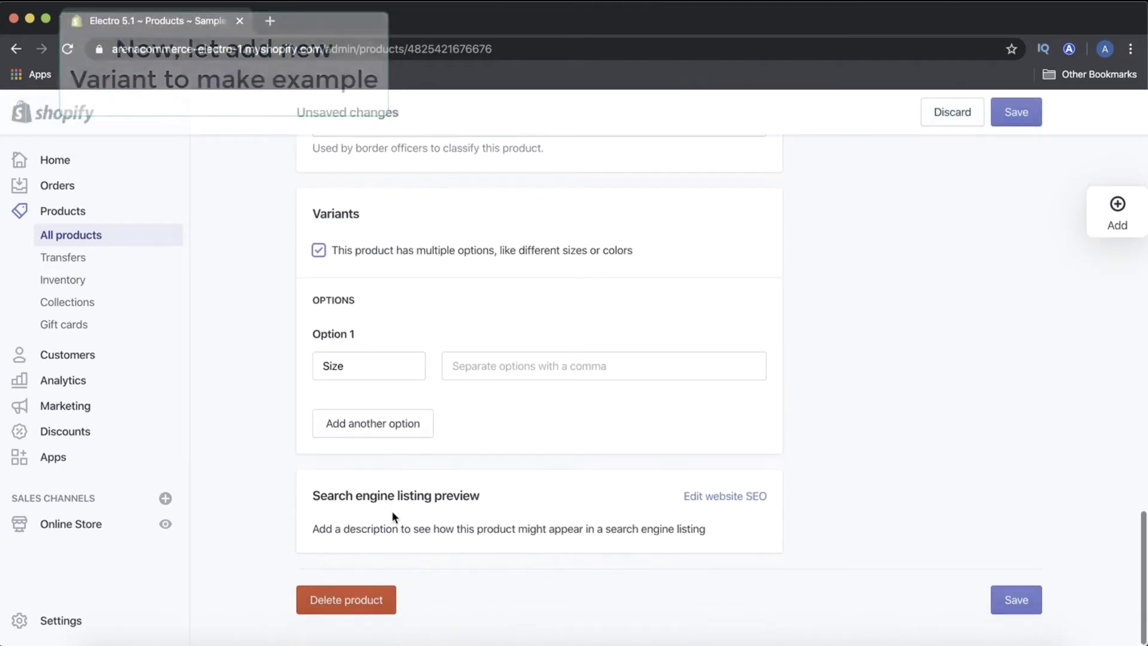
left_click(383, 364)
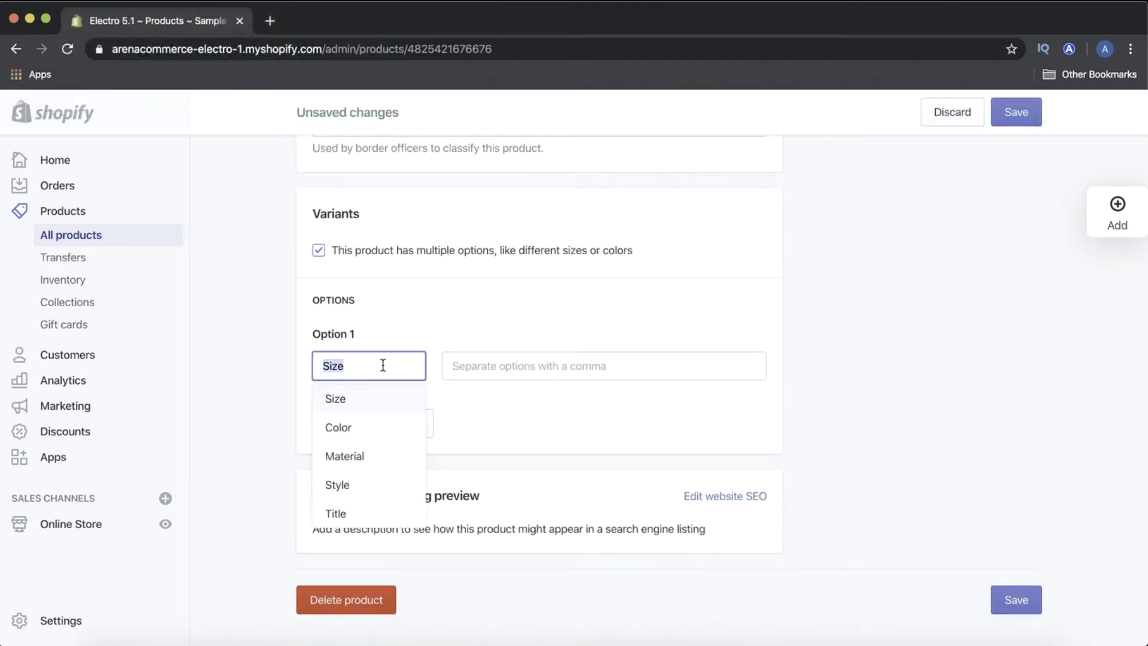
left_click(316, 439)
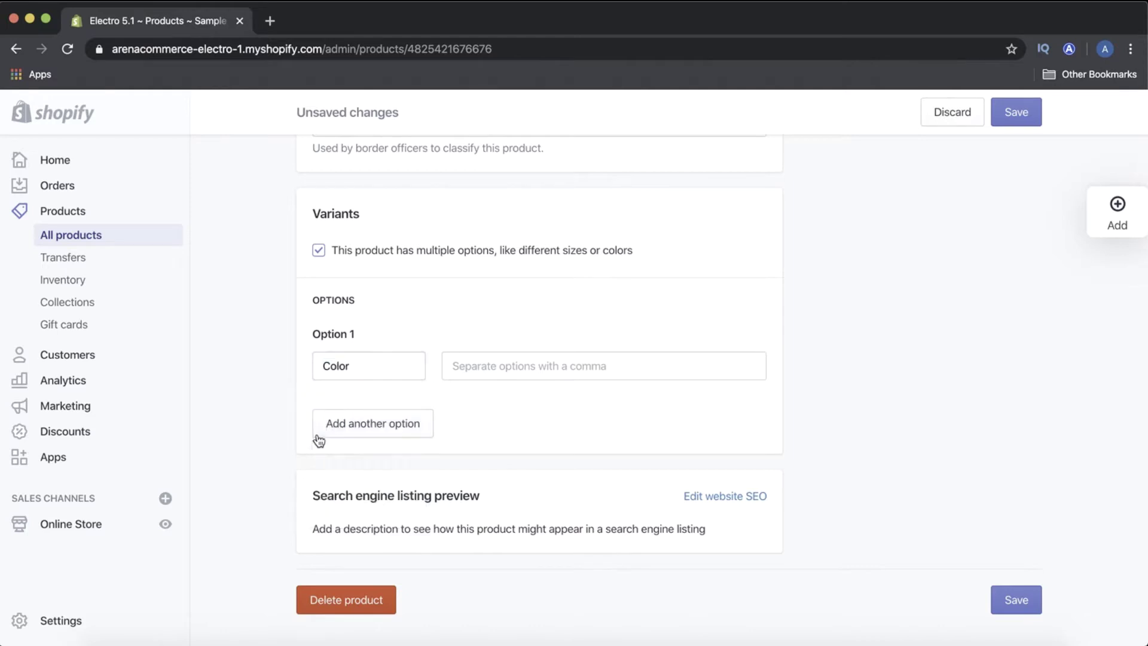
- Add the values Galaxy, Iceberg and Checkerboard to the Color option
left_click(520, 367)
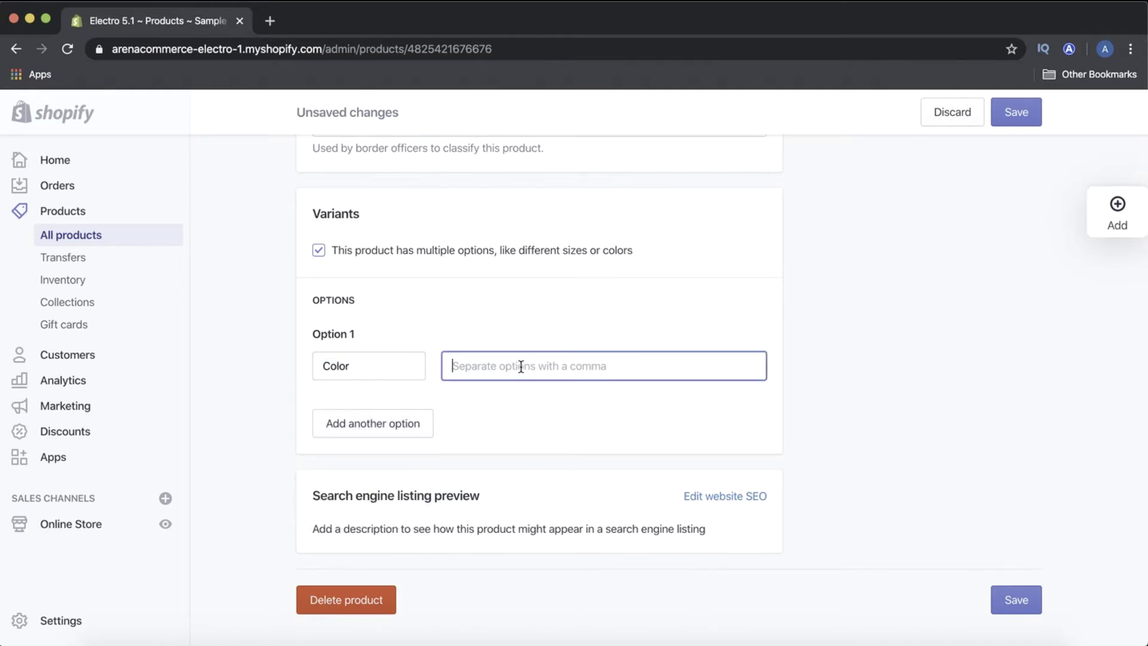
type("G")
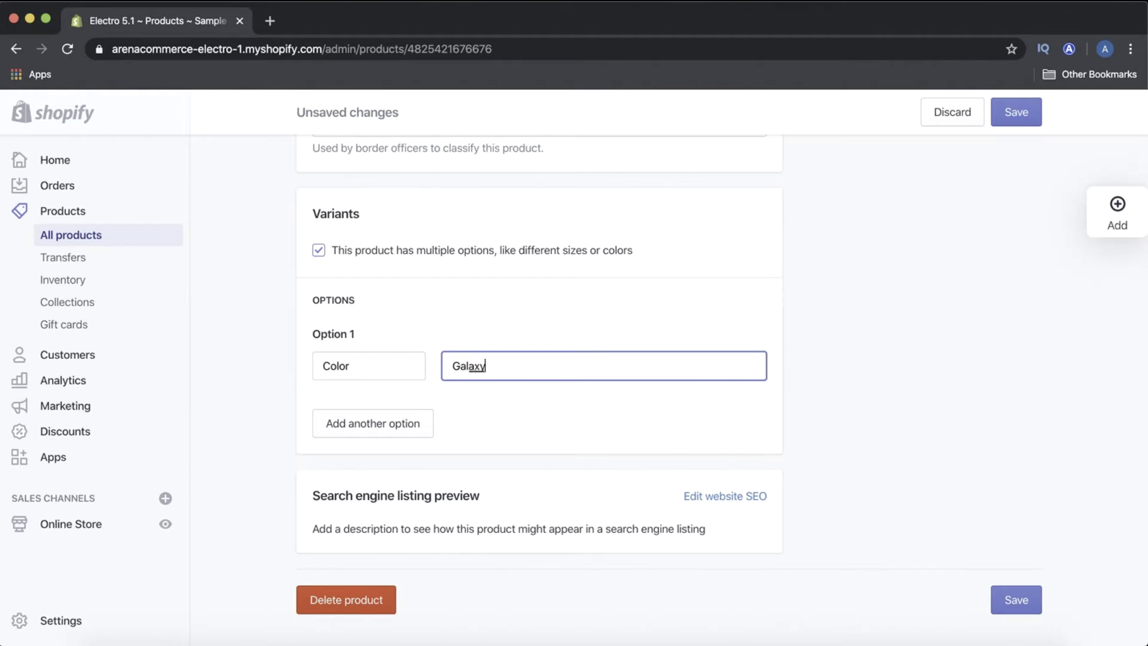
type("alaxy")
key("Return")
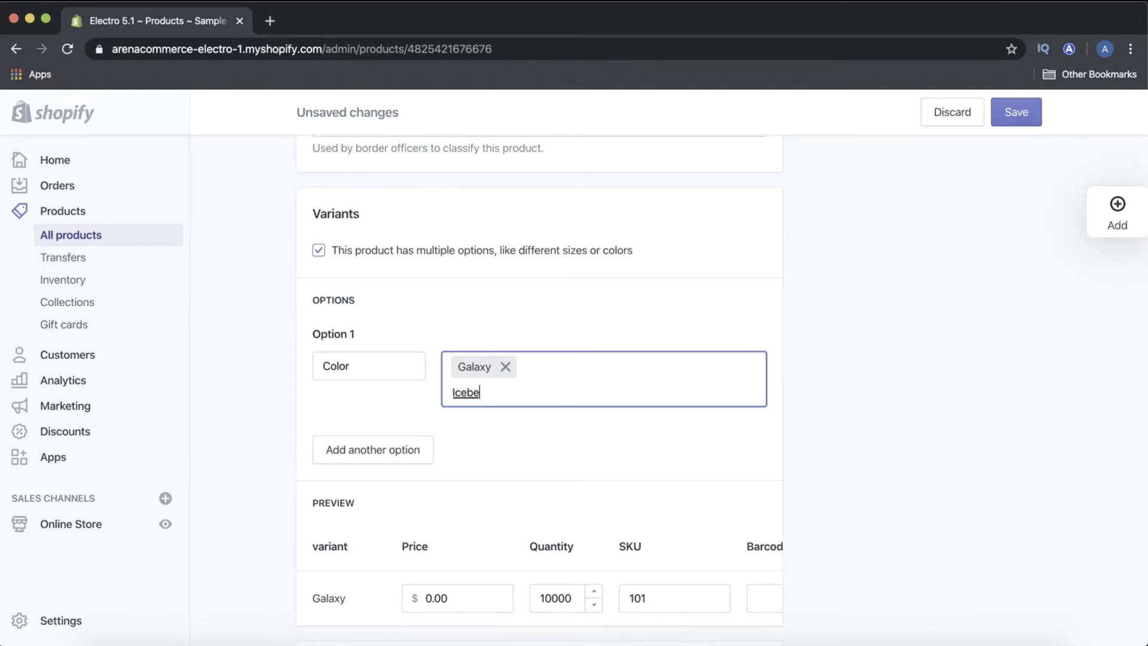
type("Iceberg")
key("Return")
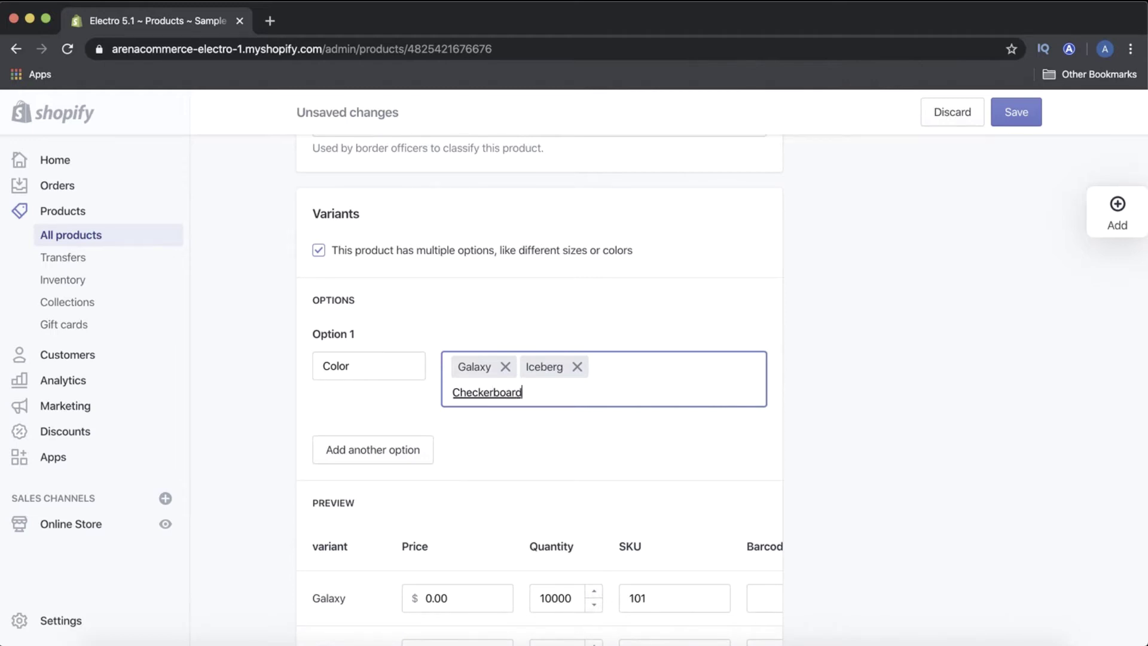
type("Checkerboard")
key("Return")
- Inspect the product's first media image in the full-size preview and close it
scroll(791, 267, "up", 20)
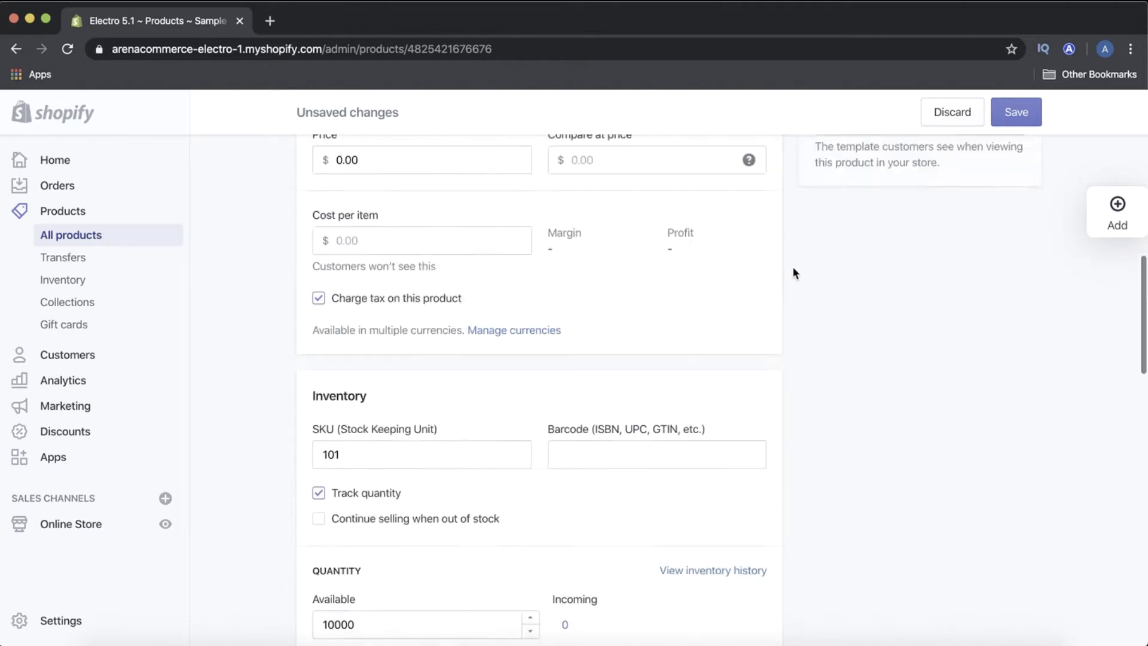
scroll(792, 267, "down", 5)
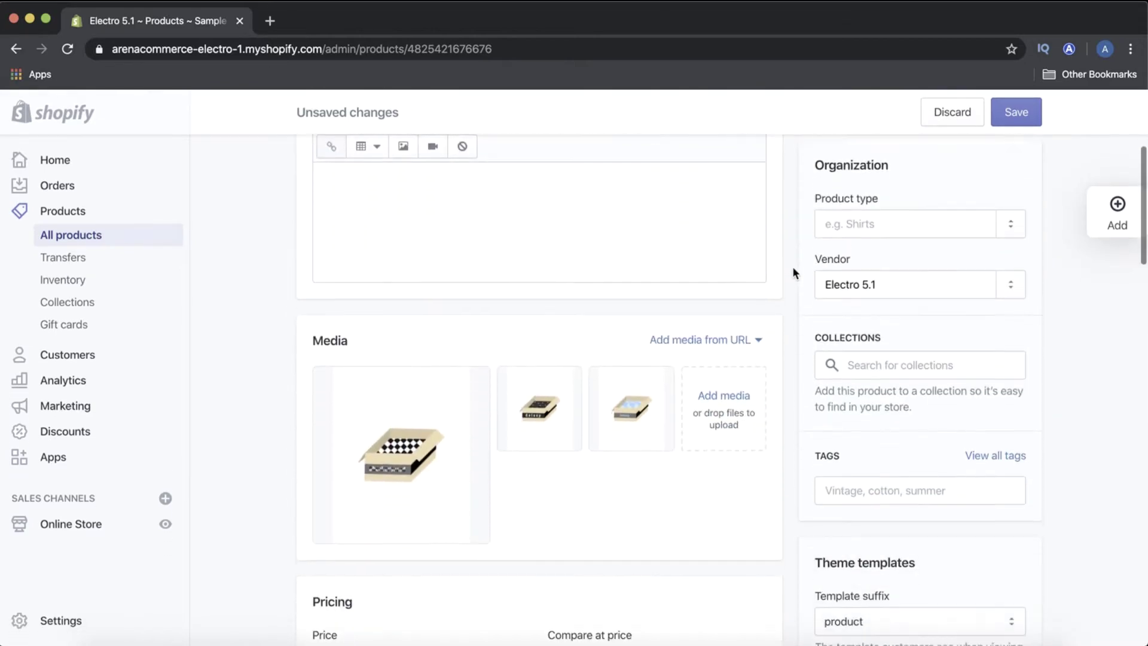
left_click(401, 458)
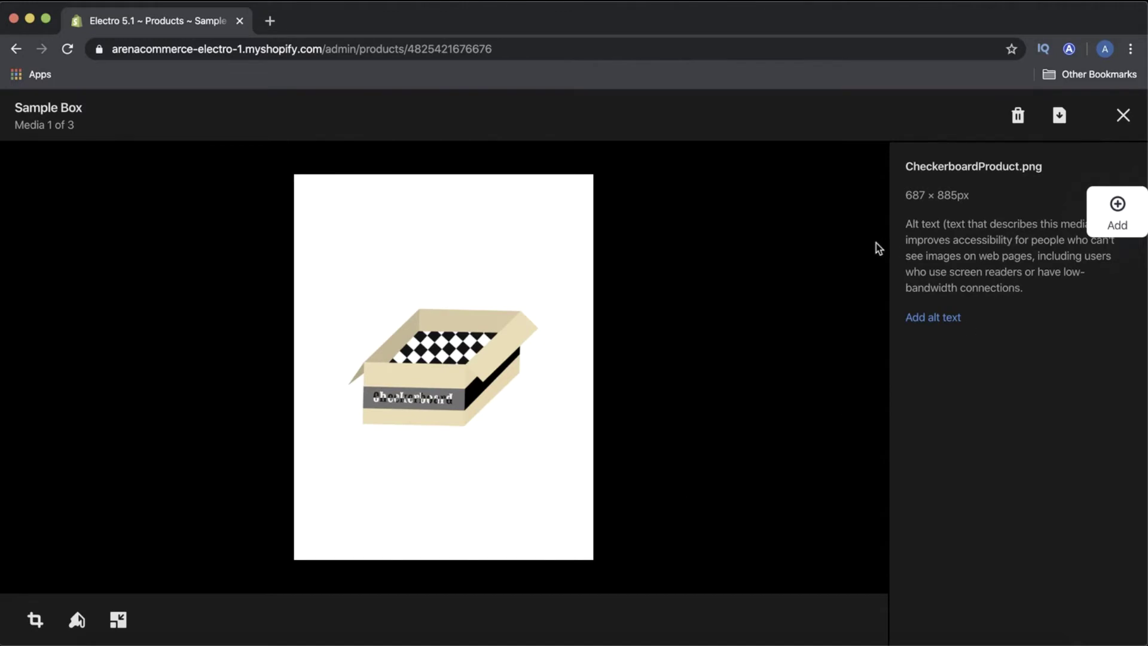
left_click(1122, 115)
- Set the variant quantities to 9998 for Galaxy, 1 for Iceberg and 1 for Checkerboard, and save the product
scroll(700, 377, "down", 12)
scroll(698, 374, "down", 3)
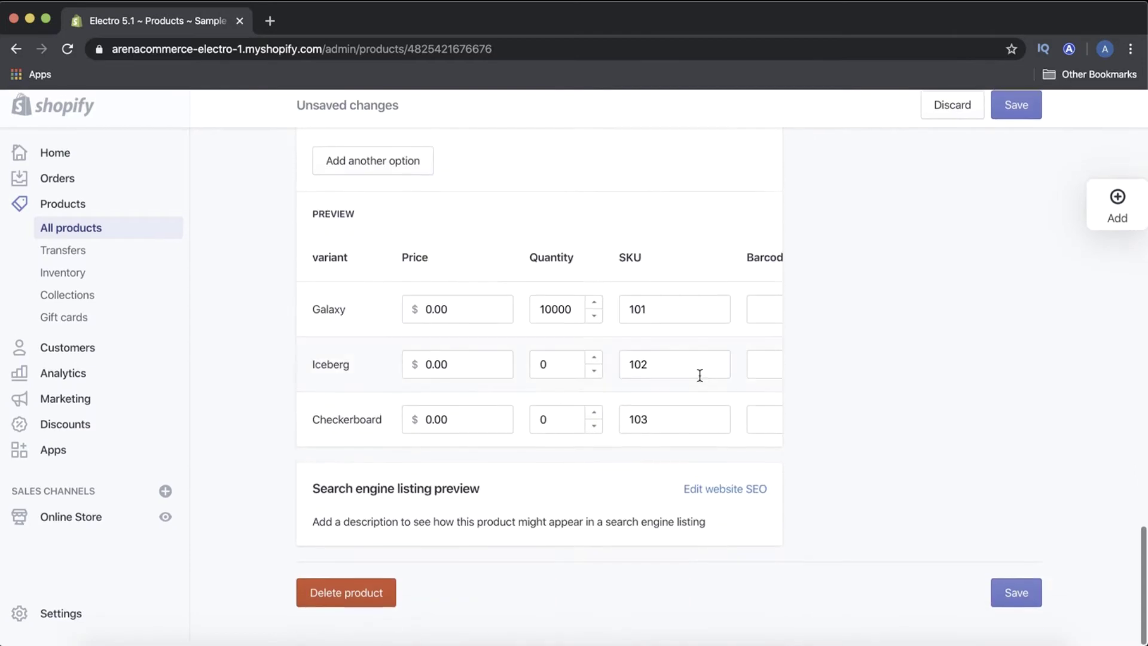
scroll(468, 440, "up", 3)
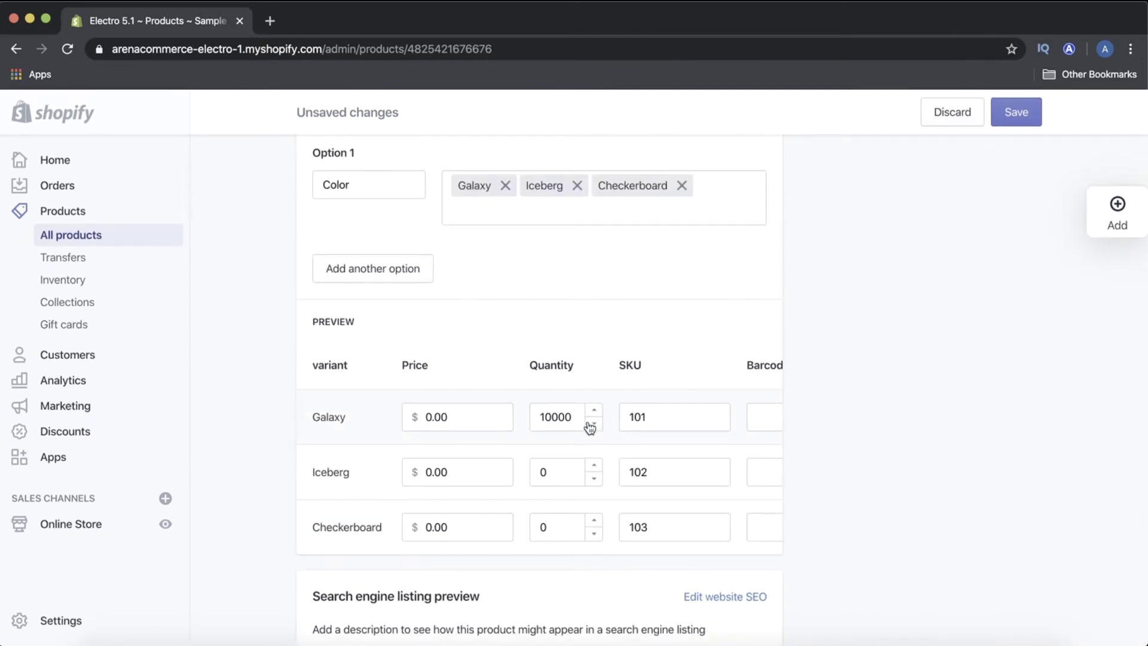
scroll(500, 445, "up", 1)
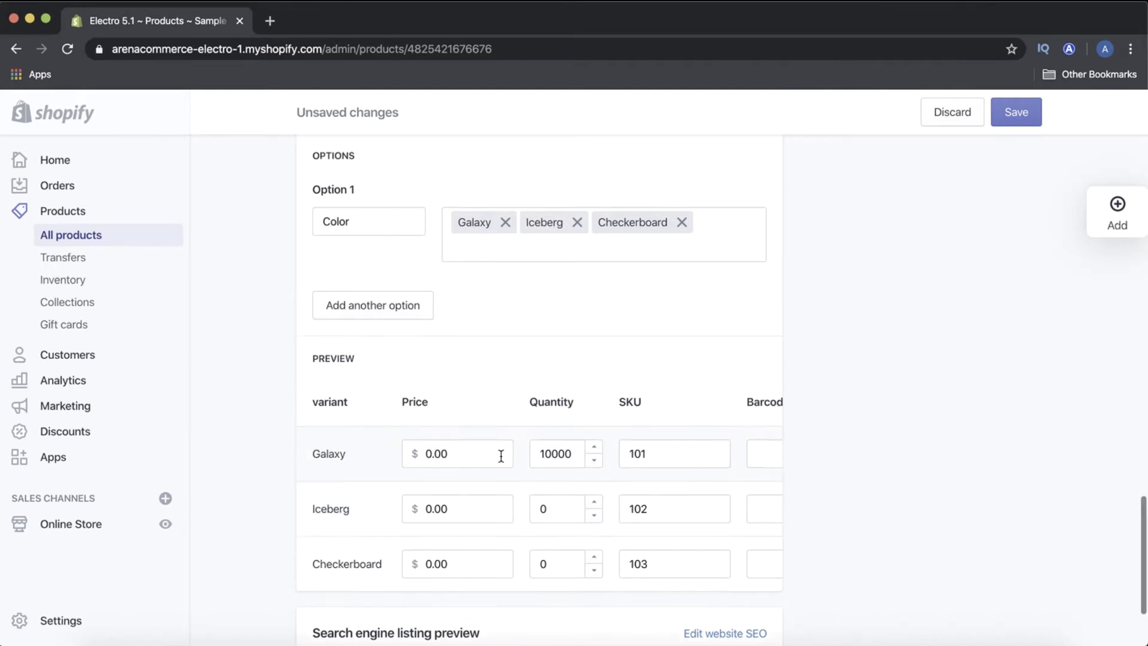
left_click(594, 460)
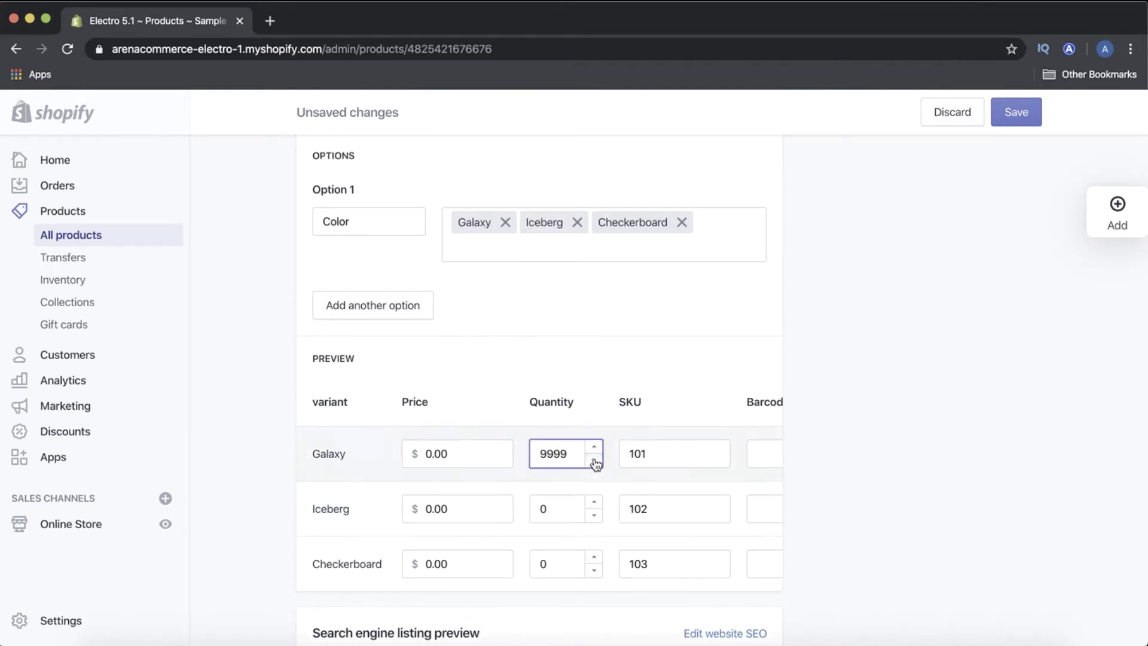
left_click(598, 503)
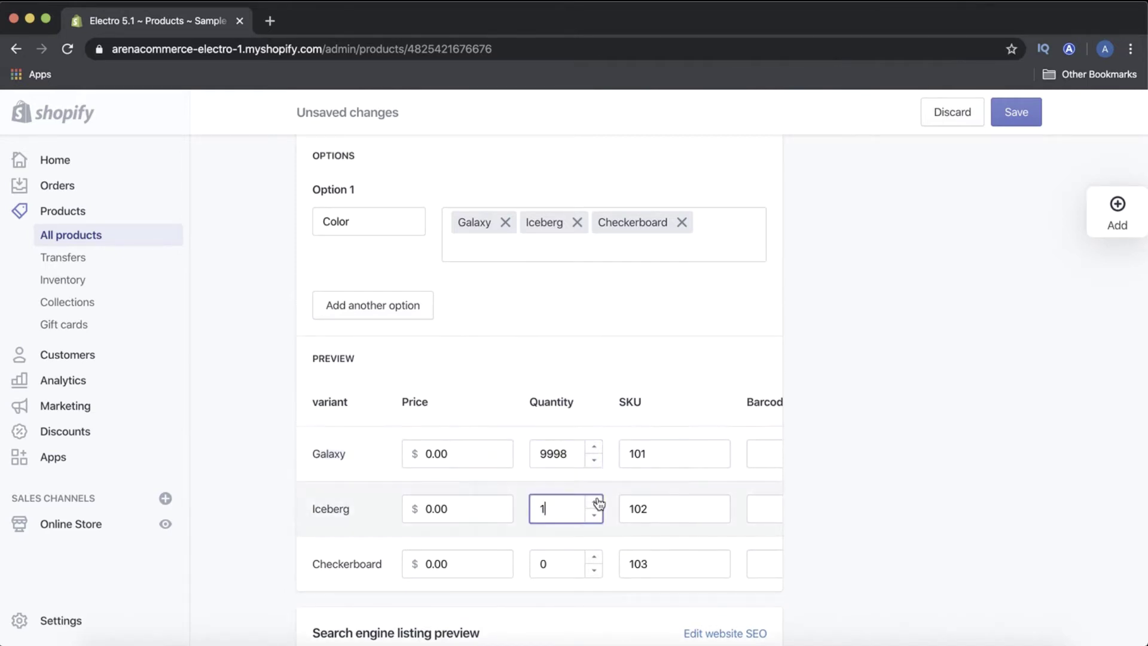
left_click(595, 555)
scroll(490, 553, "down", 2)
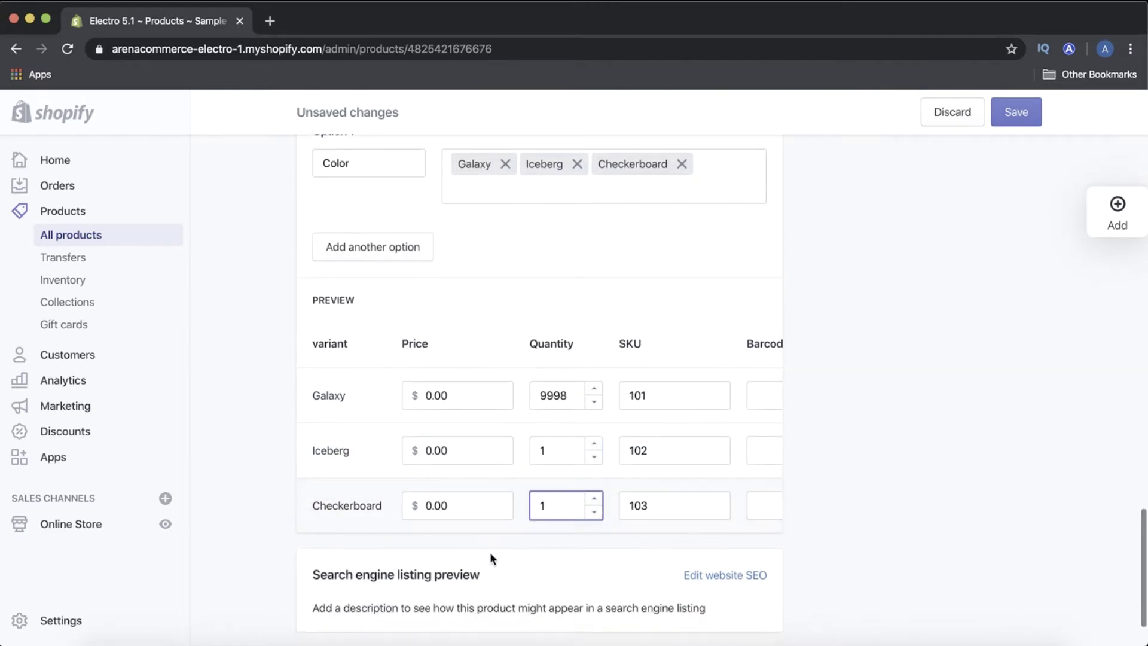
scroll(489, 559, "down", 2)
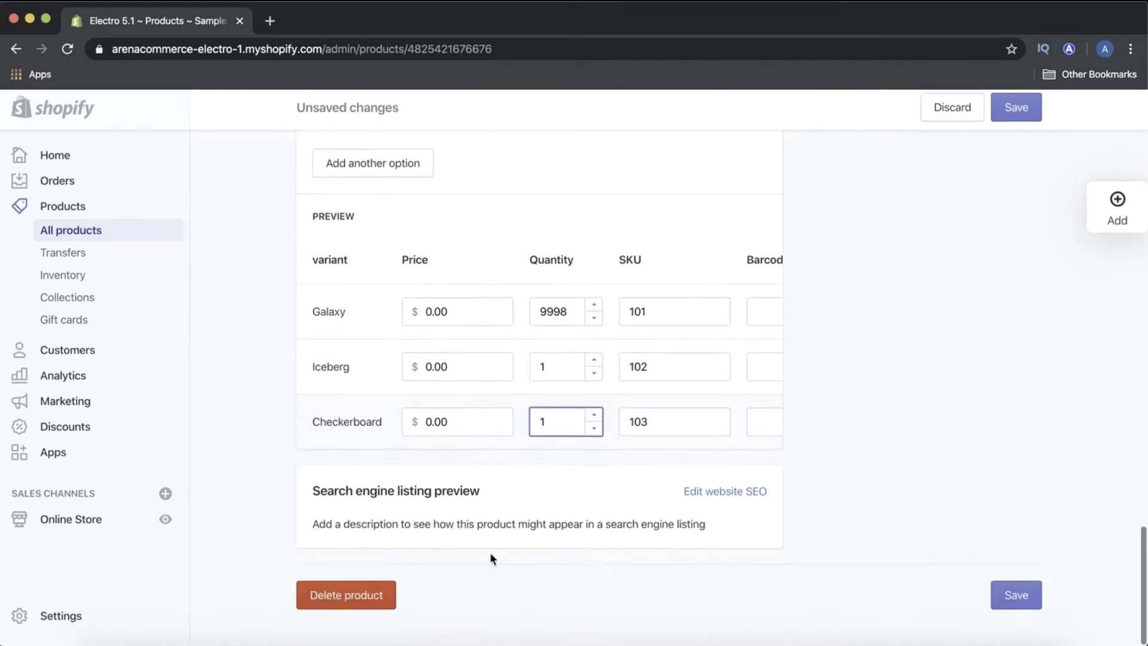
left_click(1024, 601)
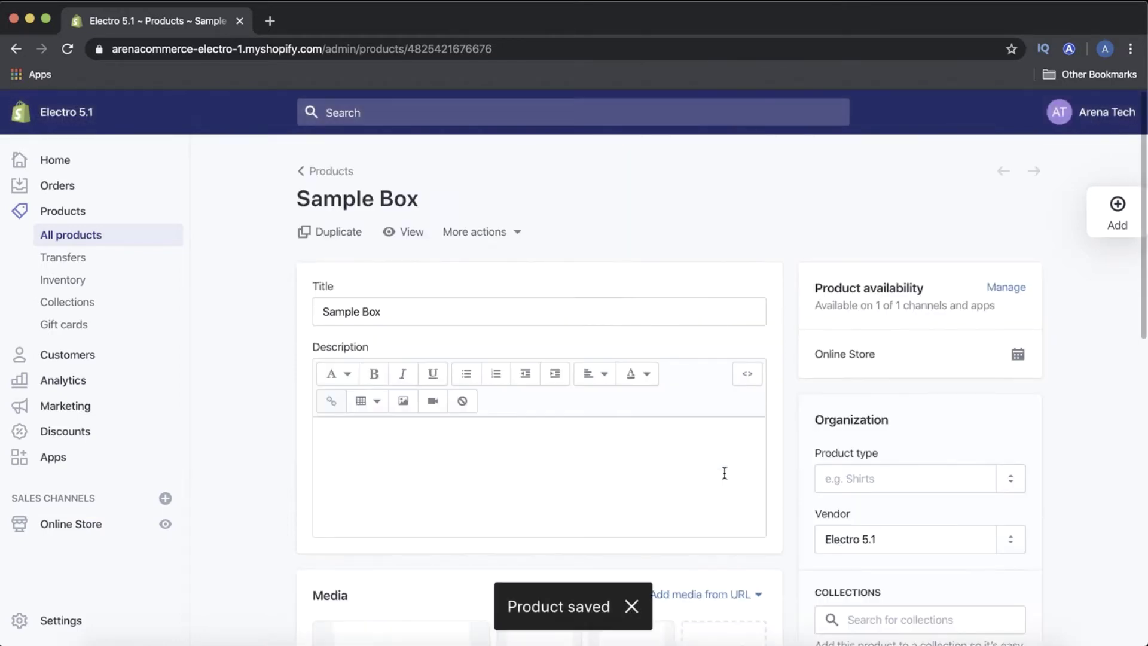
scroll(723, 473, "down", 2)
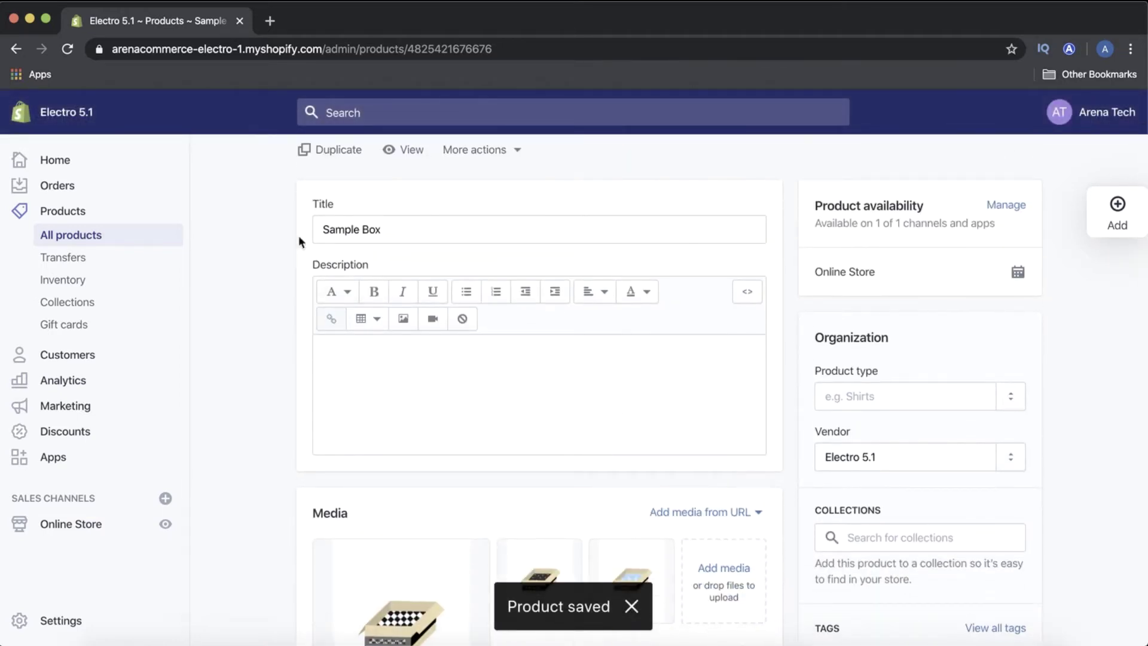
scroll(179, 219, "up", 1)
scroll(179, 220, "up", 1)
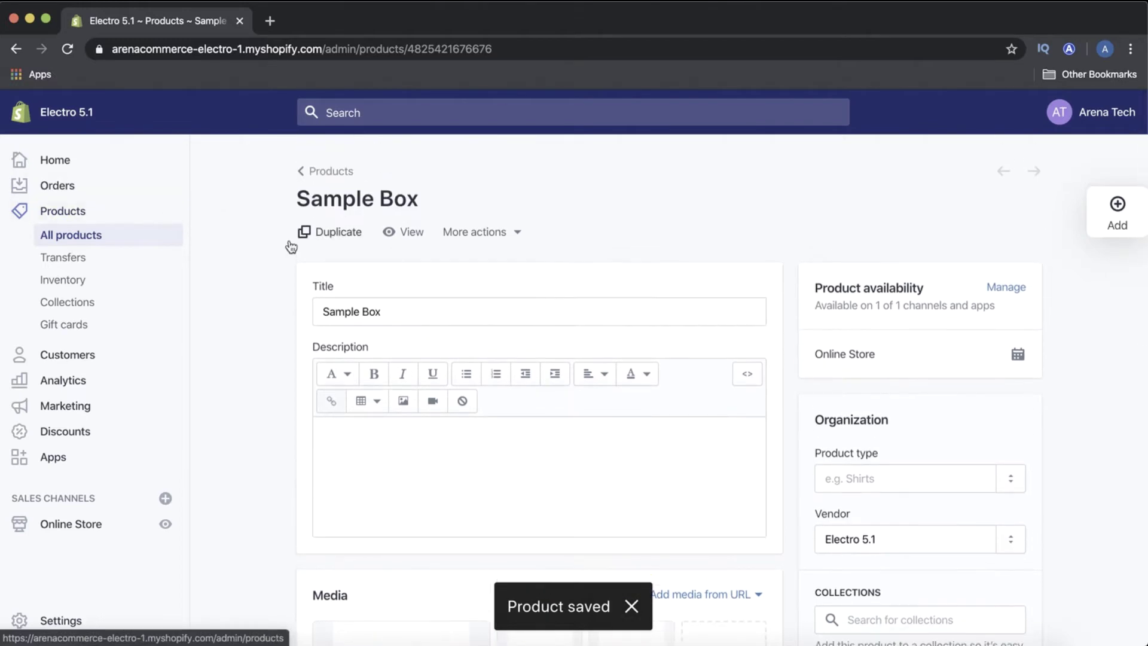
left_click(327, 239)
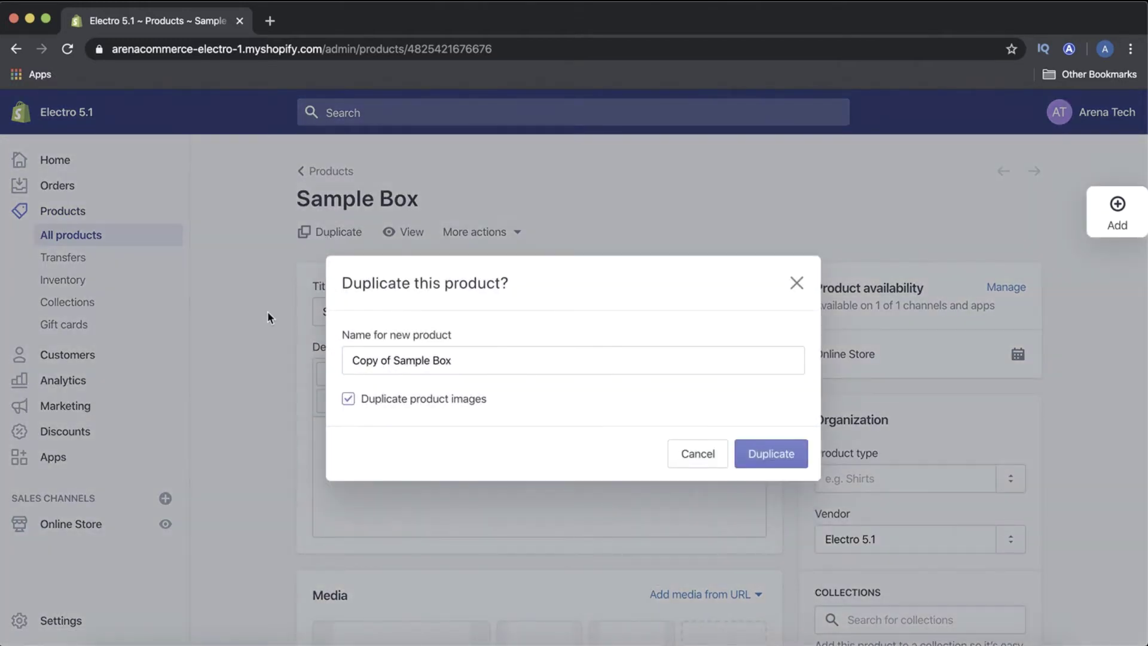
left_click(796, 283)
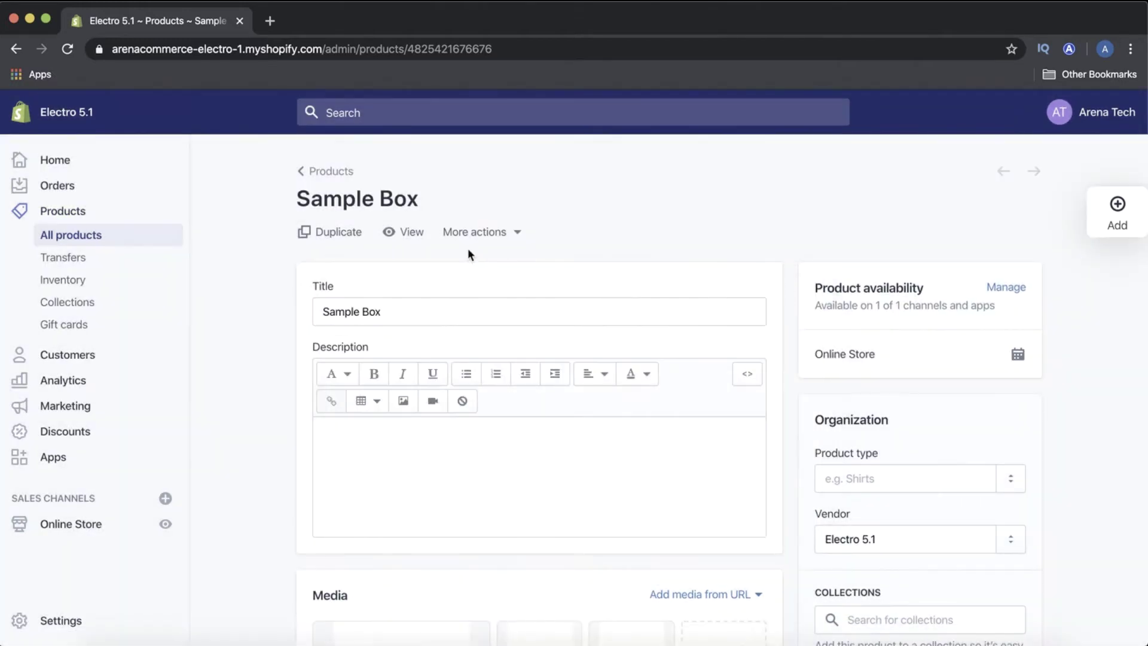
- View the Sample Box in the online store and check its Iceberg and Checkerboard color swatches
left_click(411, 234)
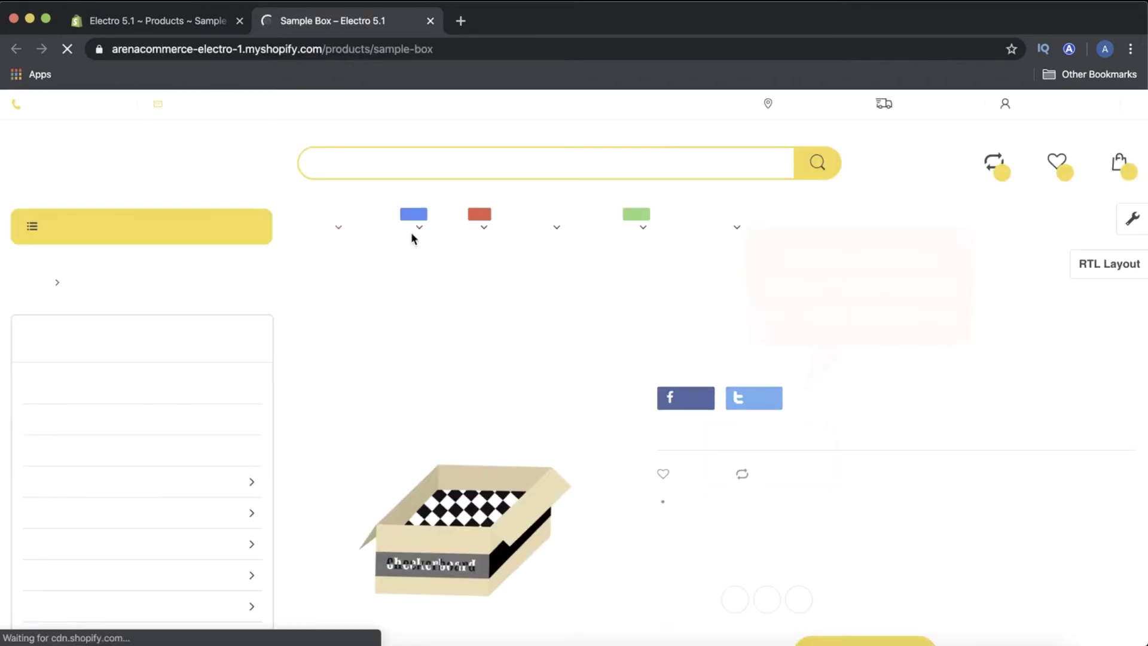
scroll(548, 546, "down", 3)
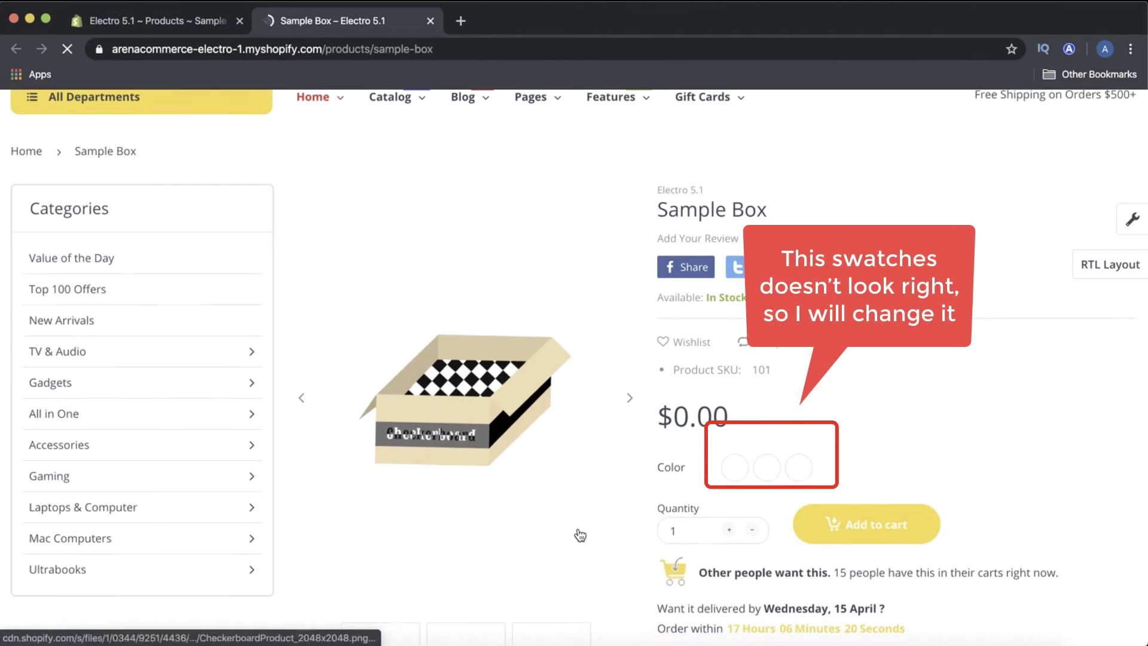
left_click(777, 475)
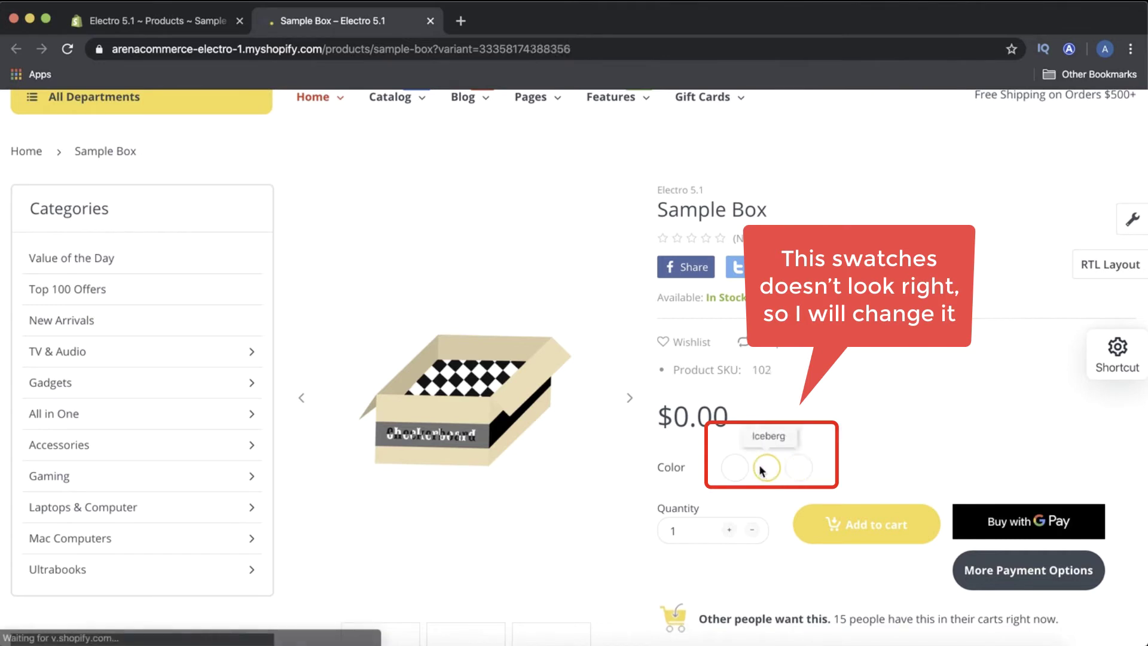
left_click(803, 466)
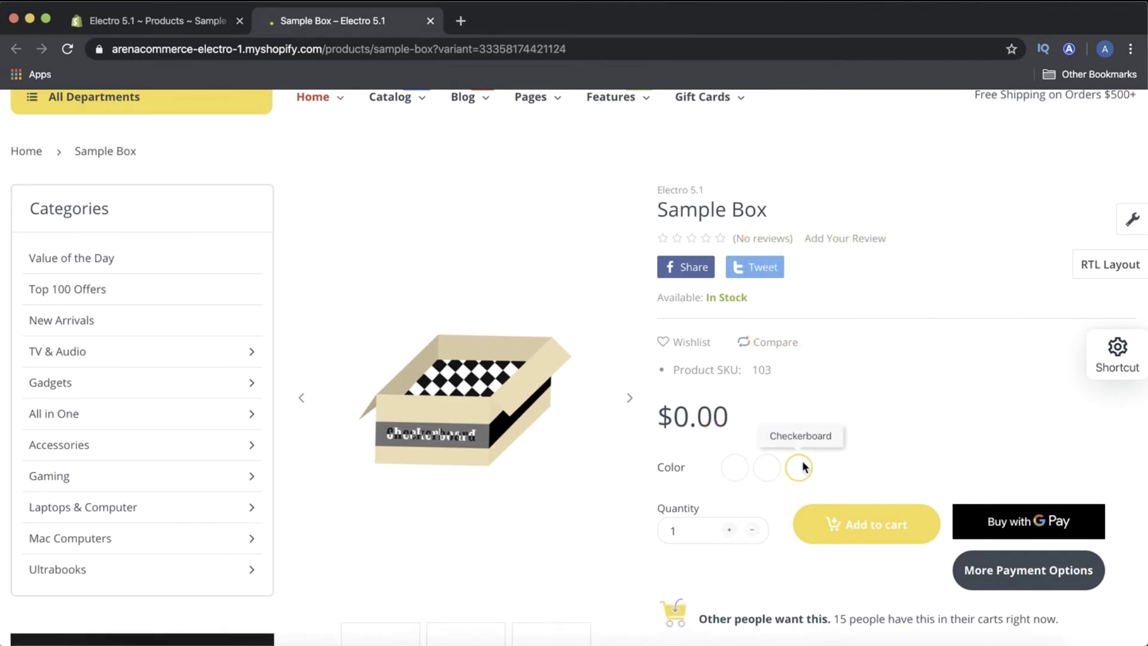
scroll(579, 530, "down", 1)
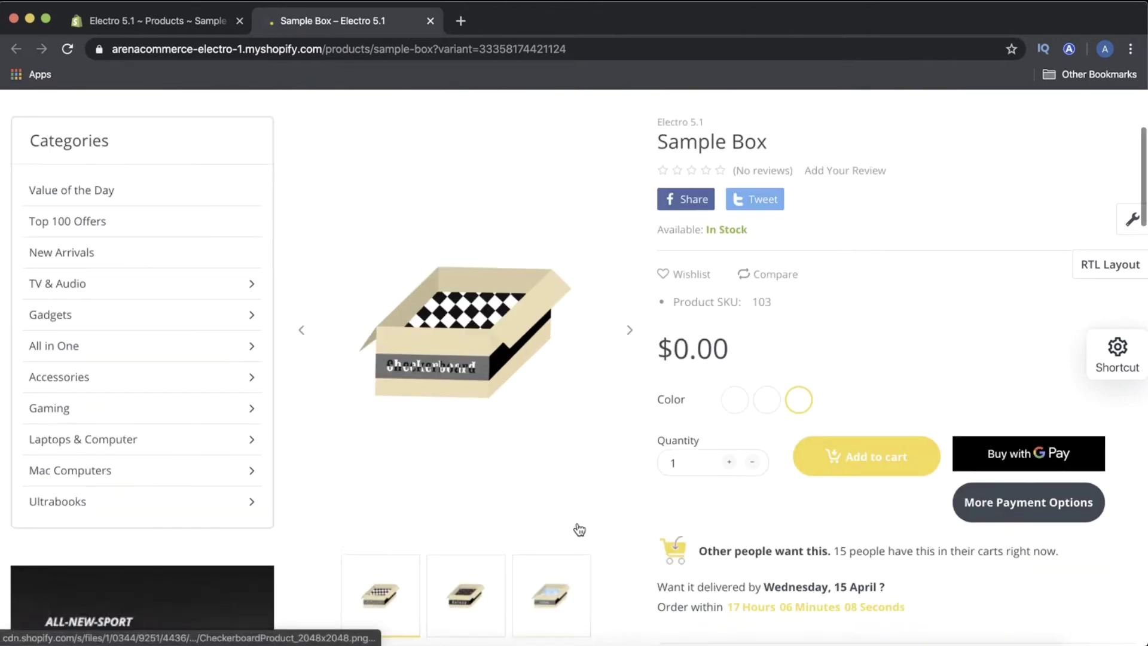
- View the Galaxy and Iceberg box images in the Sample Box storefront gallery
scroll(579, 529, "down", 1)
scroll(579, 528, "up", 1)
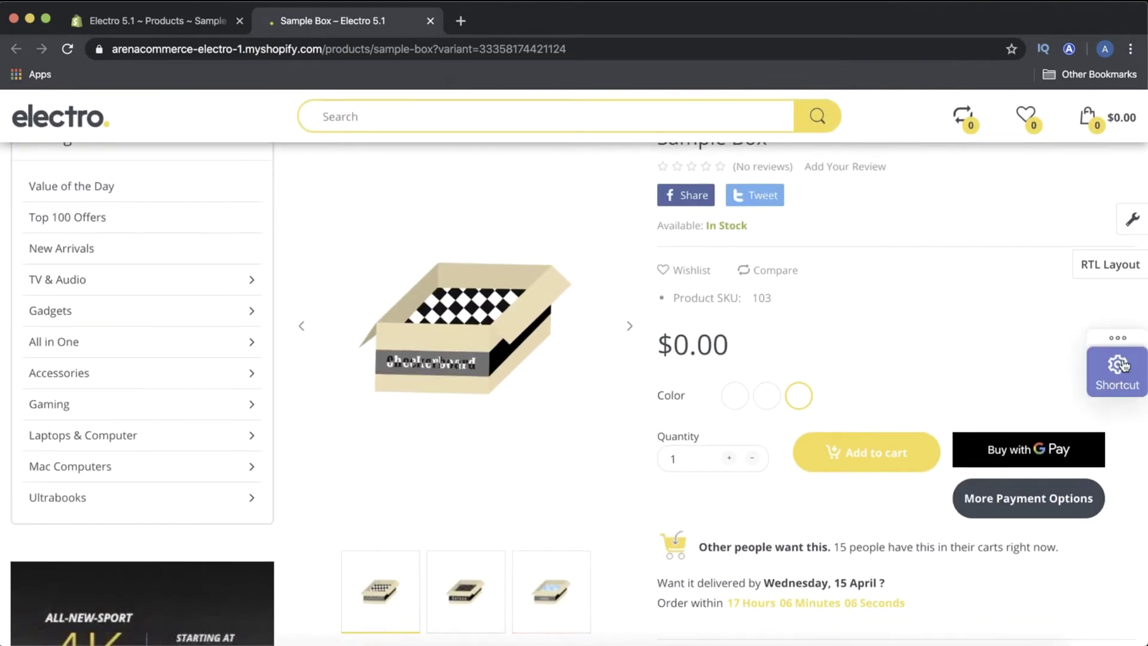
left_click(459, 597)
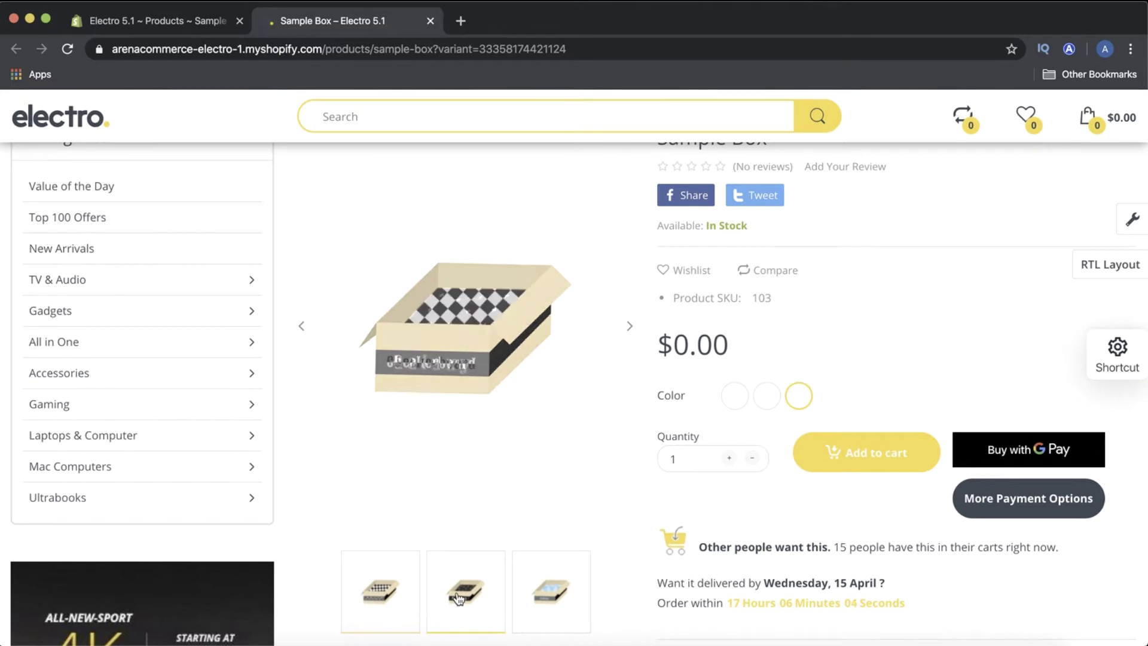
left_click(519, 599)
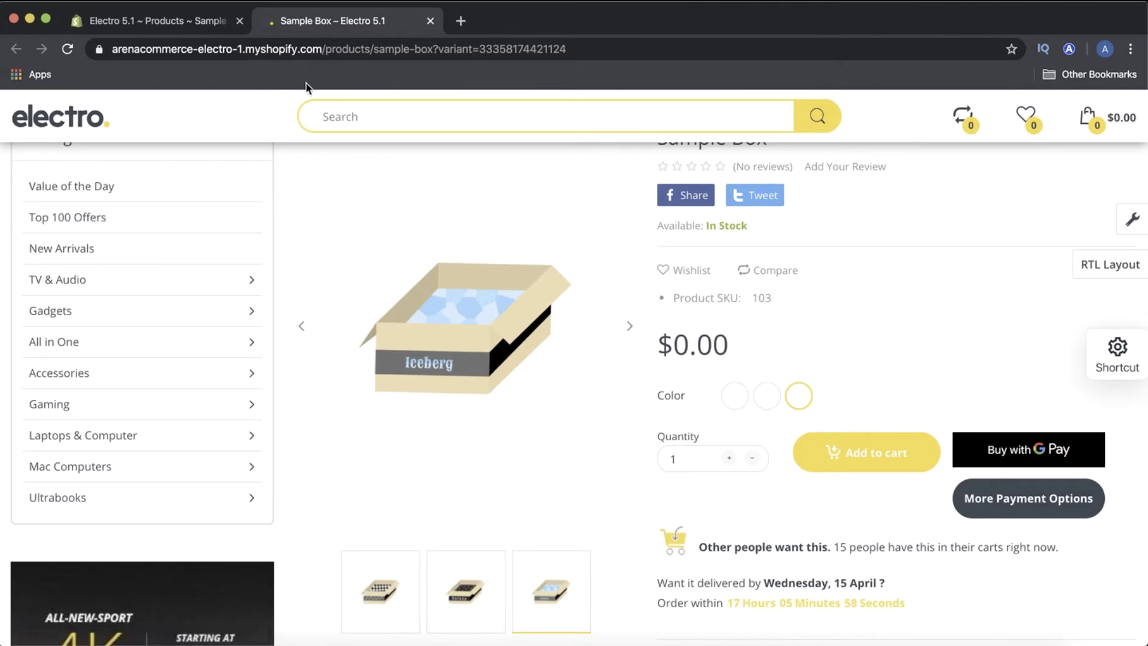
- Return to the Sample Box product in the admin and assign the Galaxy box image to the Galaxy variant
left_click(183, 30)
scroll(417, 406, "down", 10)
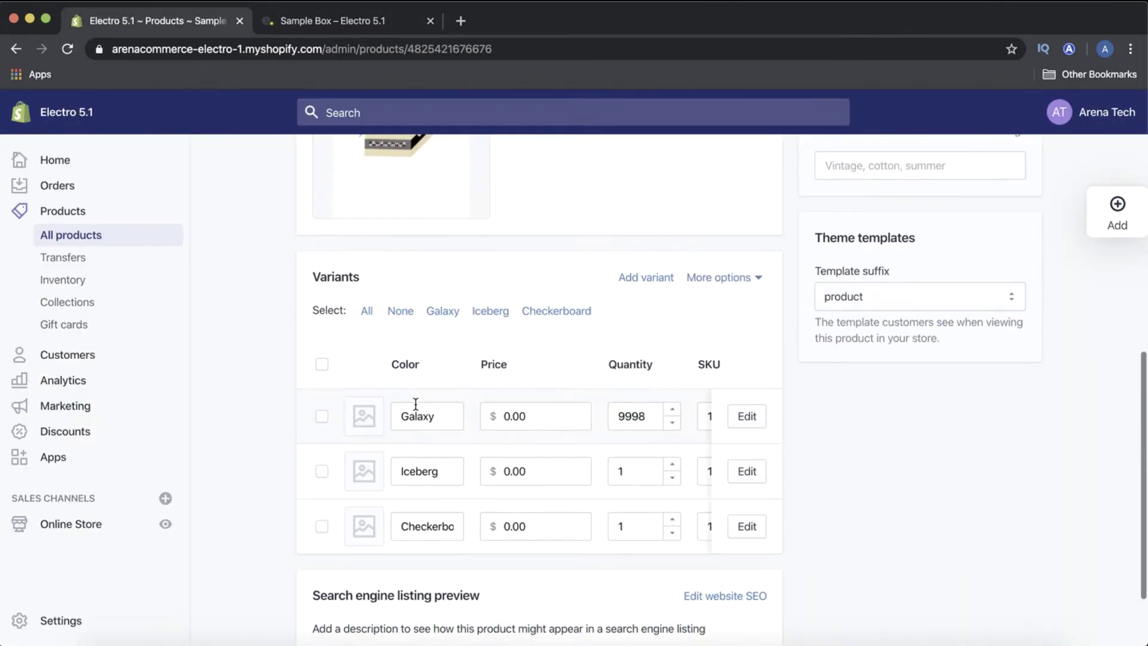
scroll(418, 394, "up", 3)
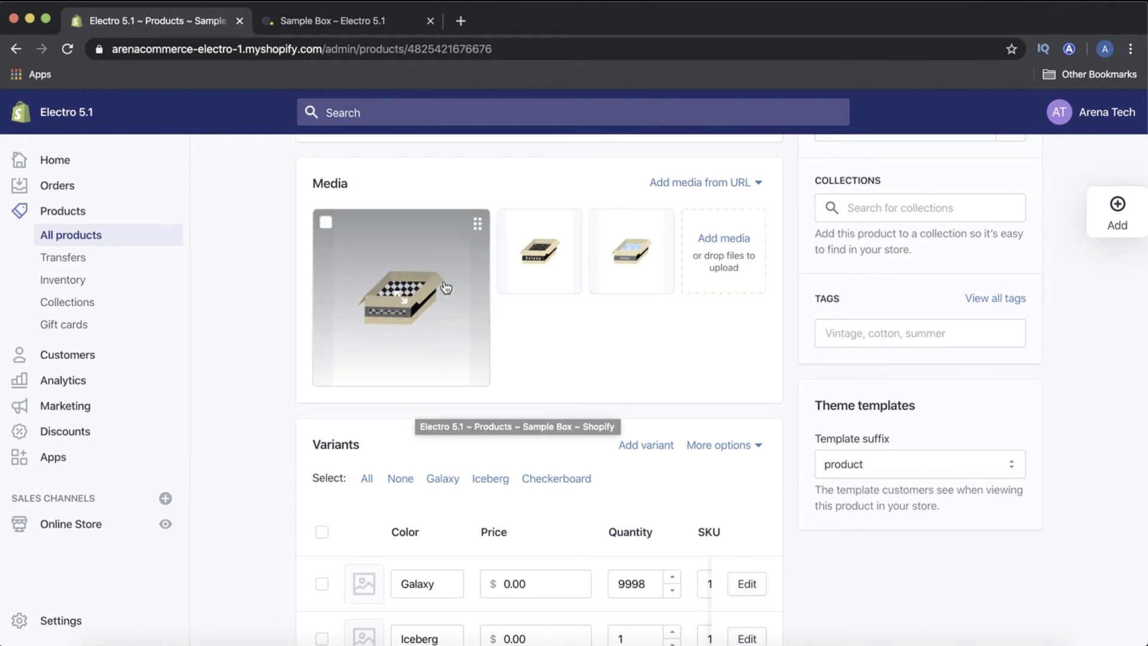
scroll(396, 474, "down", 3)
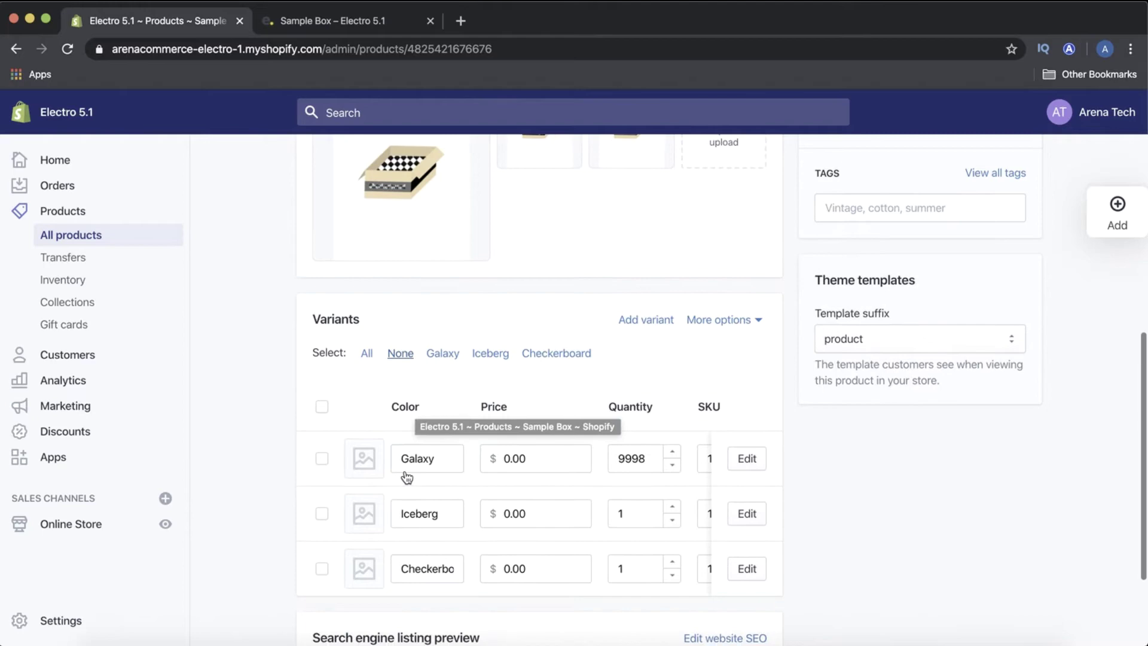
left_click(364, 457)
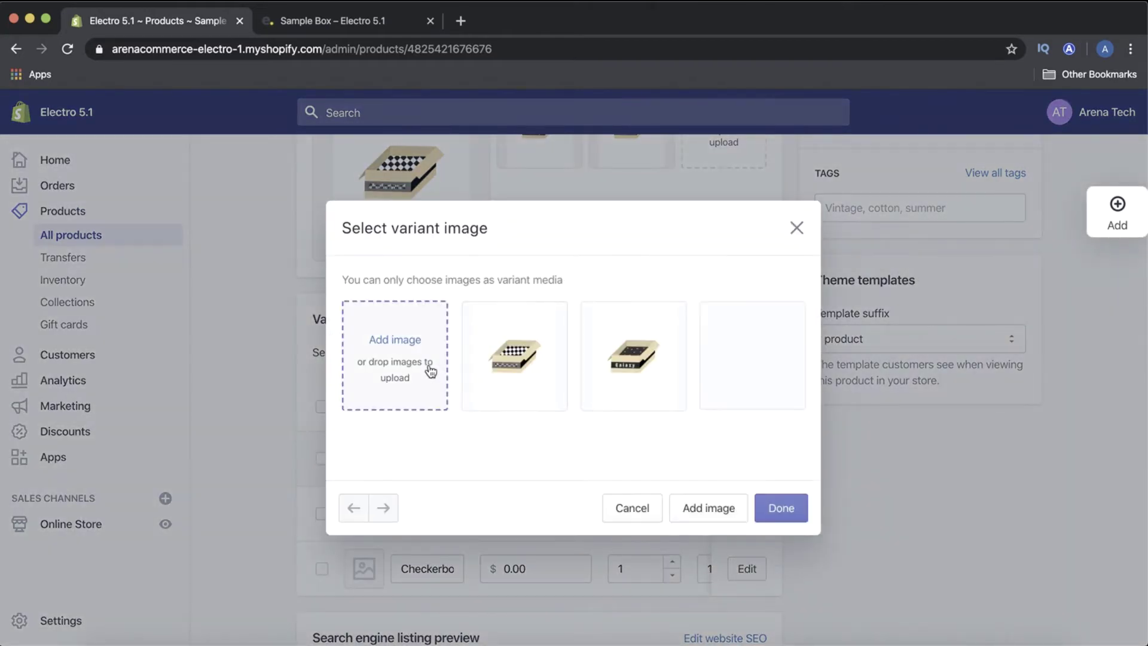
left_click(430, 368)
left_click(782, 400)
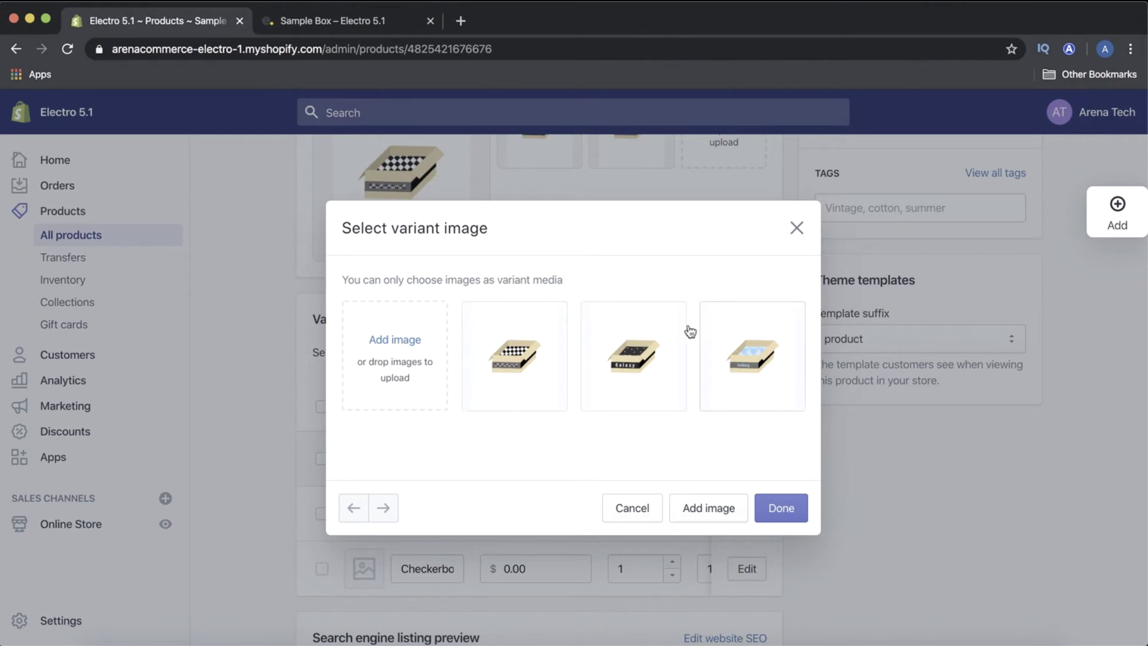
left_click(647, 352)
left_click(773, 499)
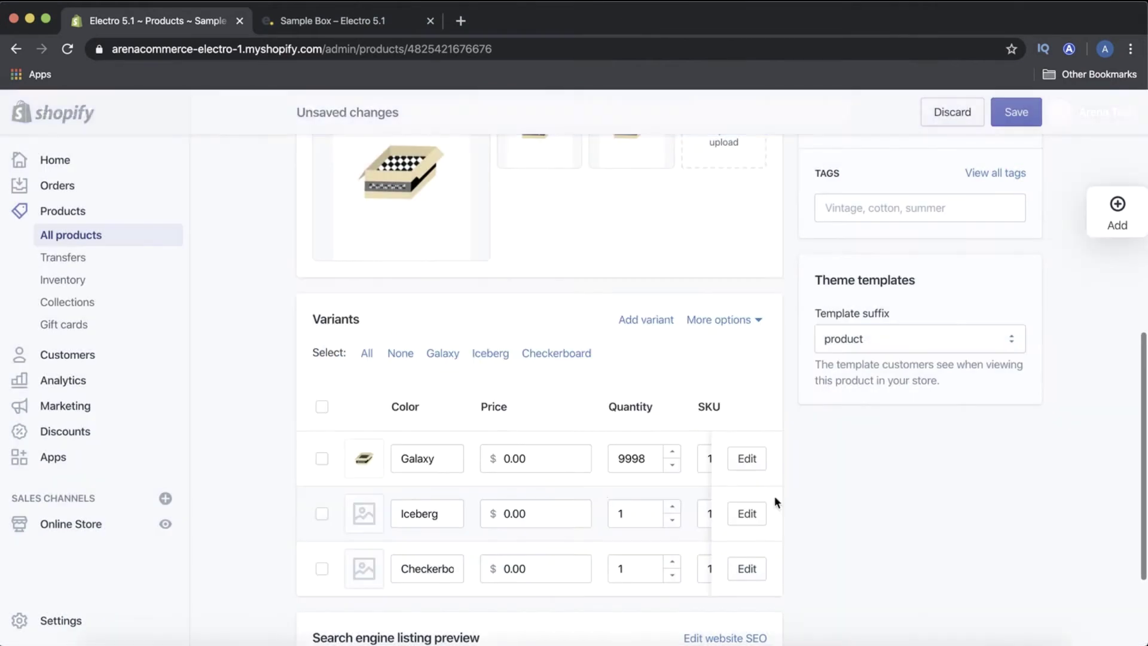
- Assign the Iceberg and Checkerboard box images to their matching variants and save the product
left_click(357, 514)
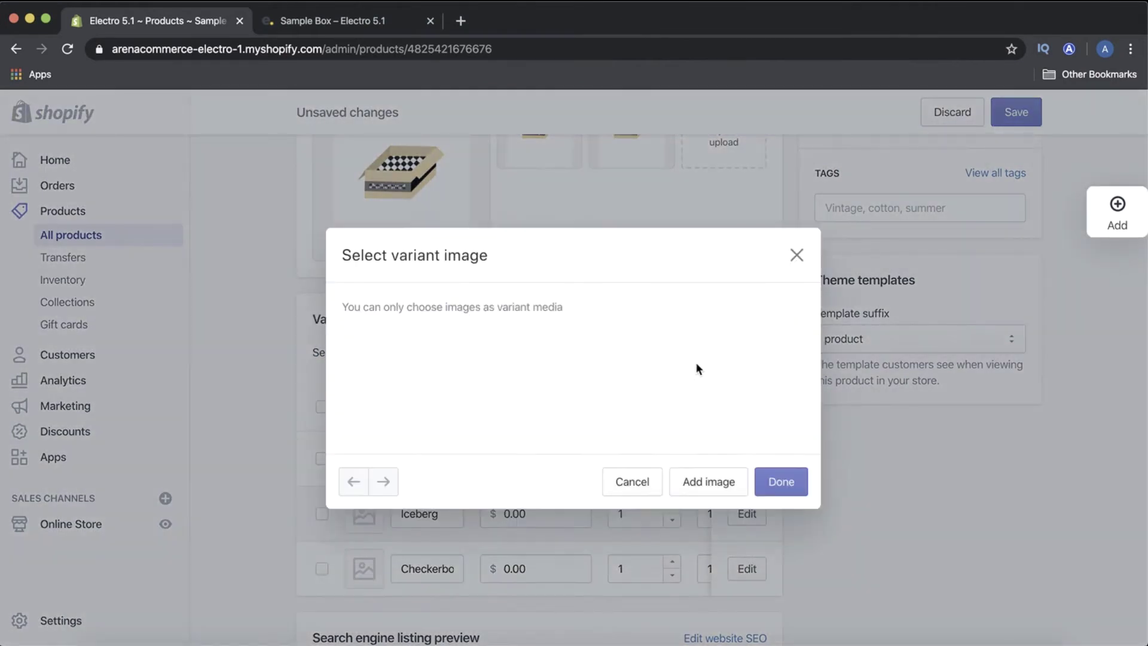
left_click(750, 352)
left_click(774, 501)
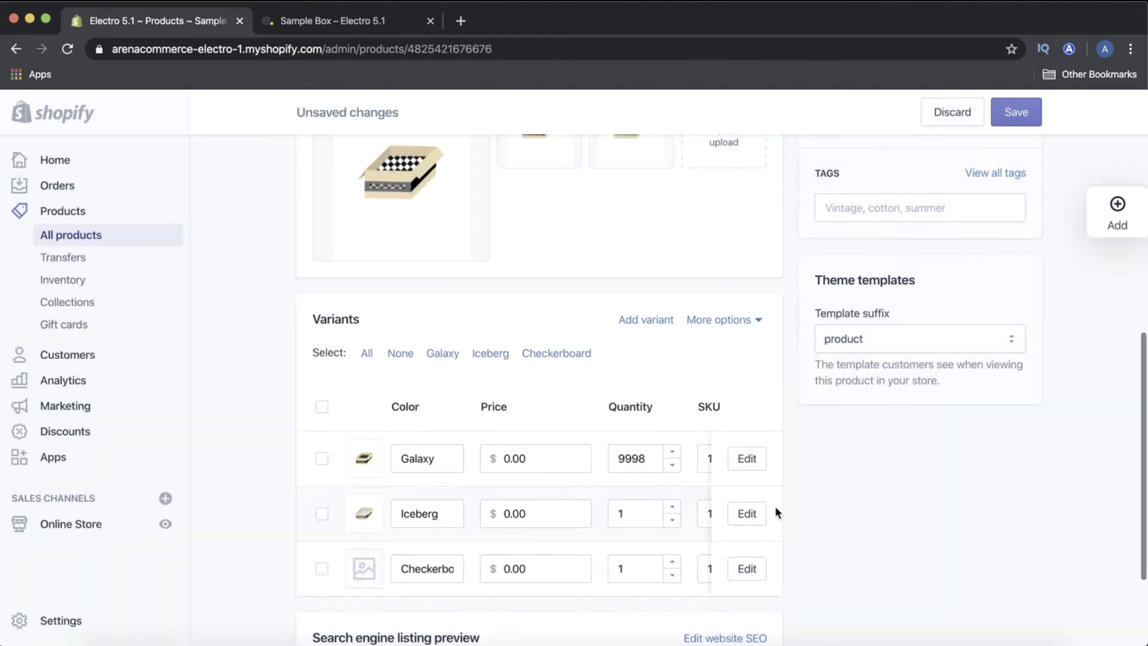
left_click(353, 573)
left_click(537, 377)
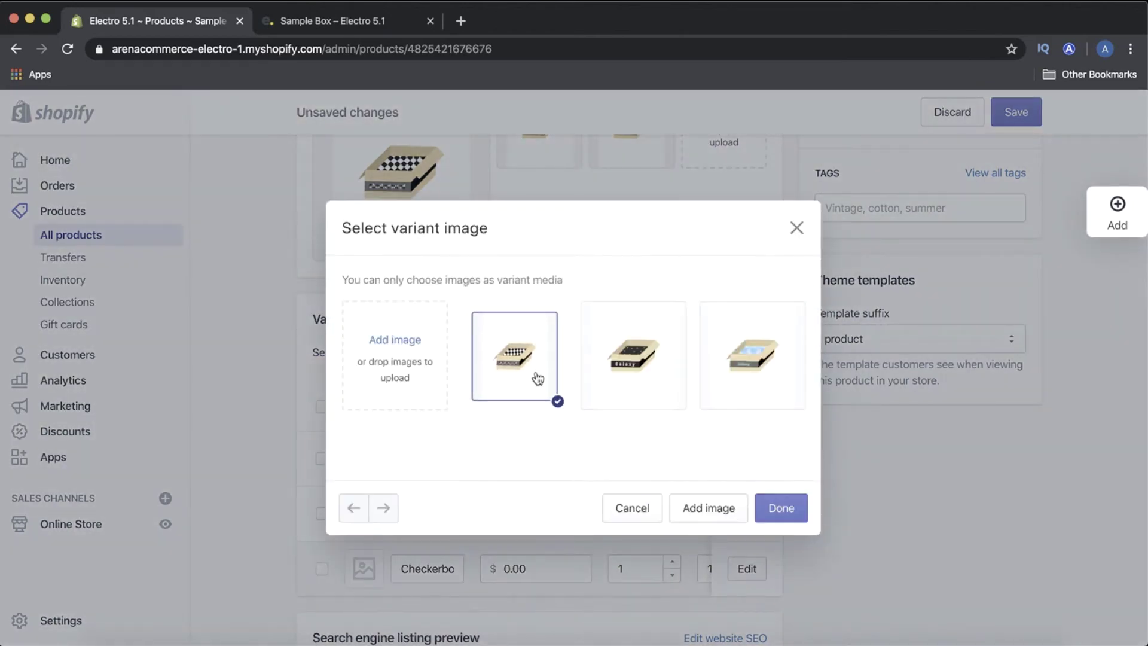
left_click(768, 499)
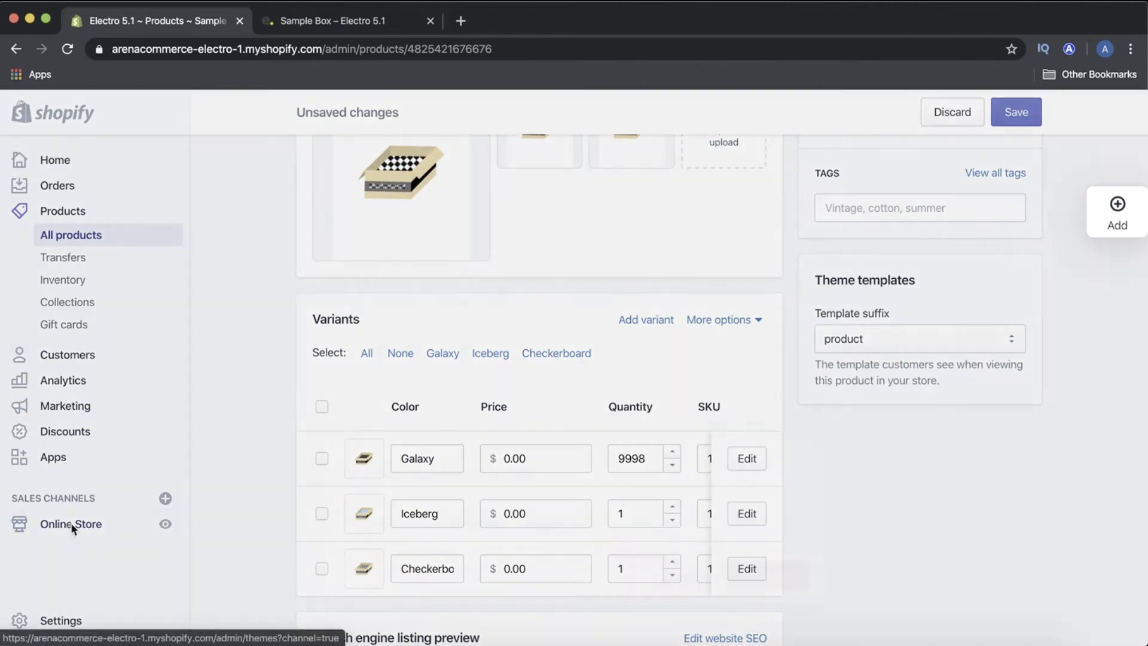
left_click(70, 523)
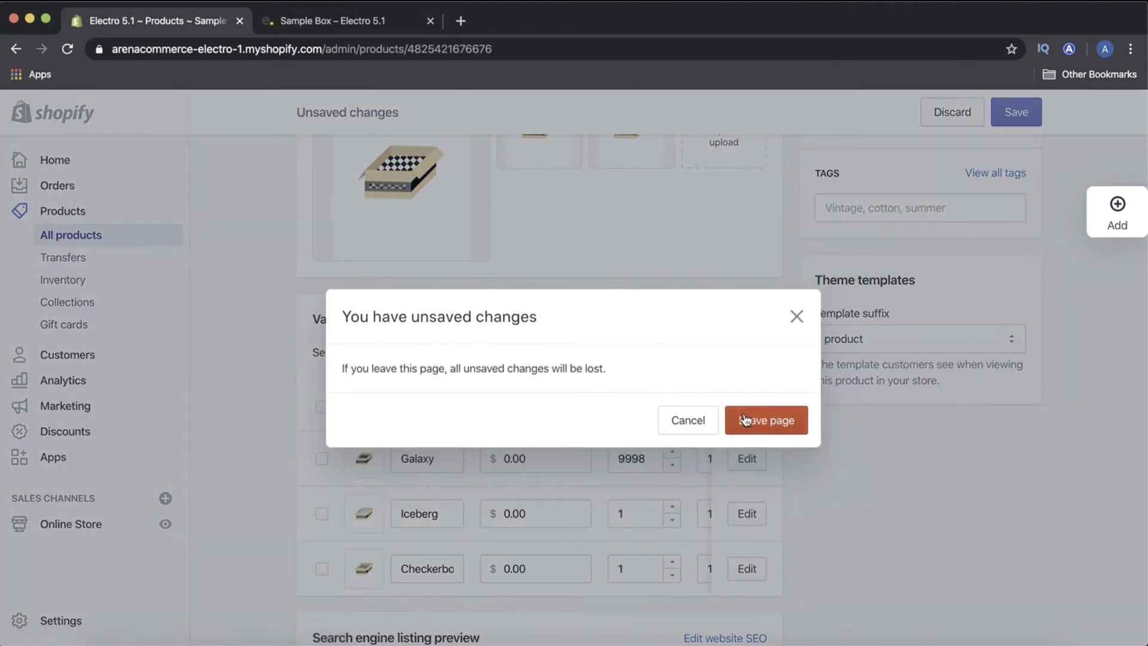
left_click(795, 326)
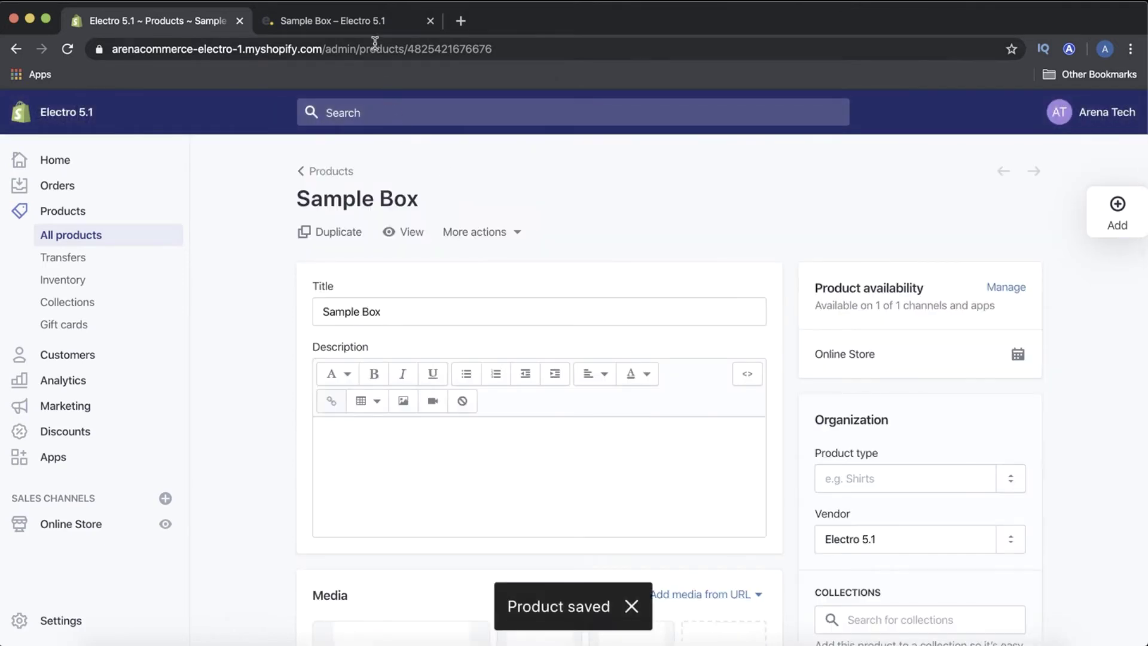
- Reload the Sample Box storefront page and check the image displayed for the Galaxy, Iceberg and Checkerboard colors
left_click(374, 30)
left_click(375, 49)
key("Return")
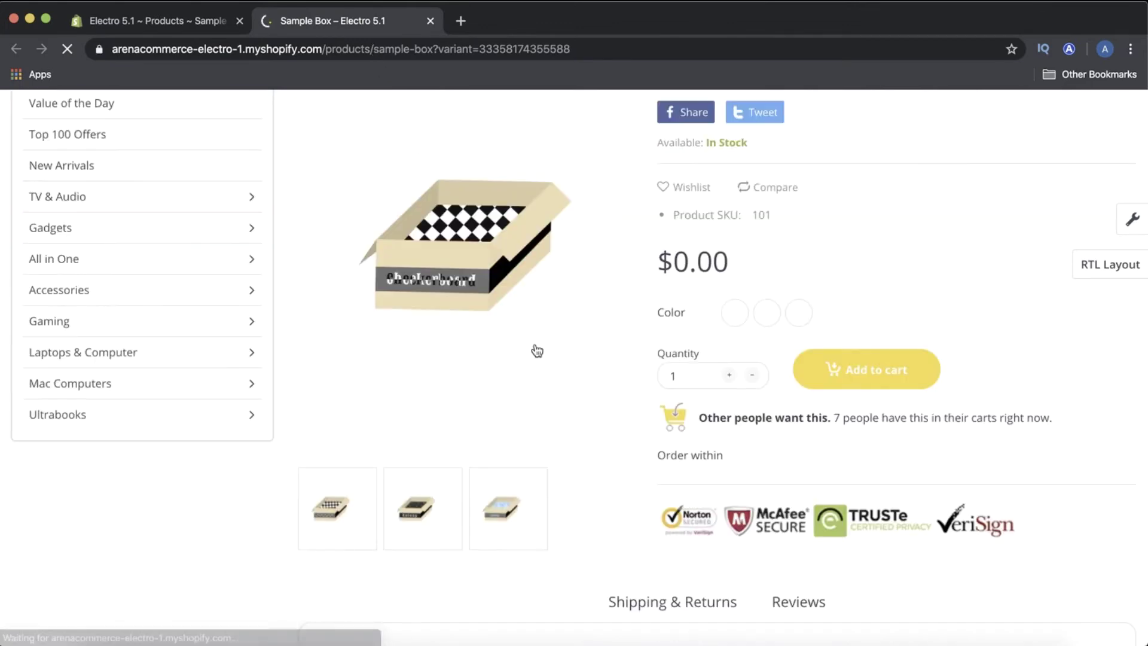
left_click(759, 400)
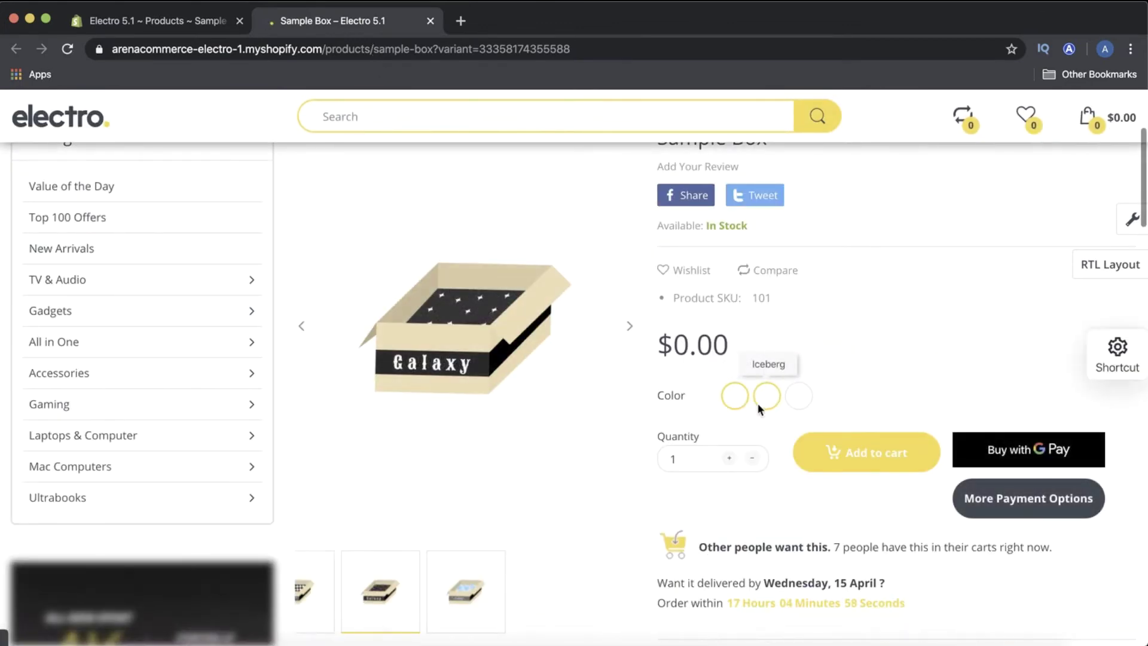
left_click(805, 399)
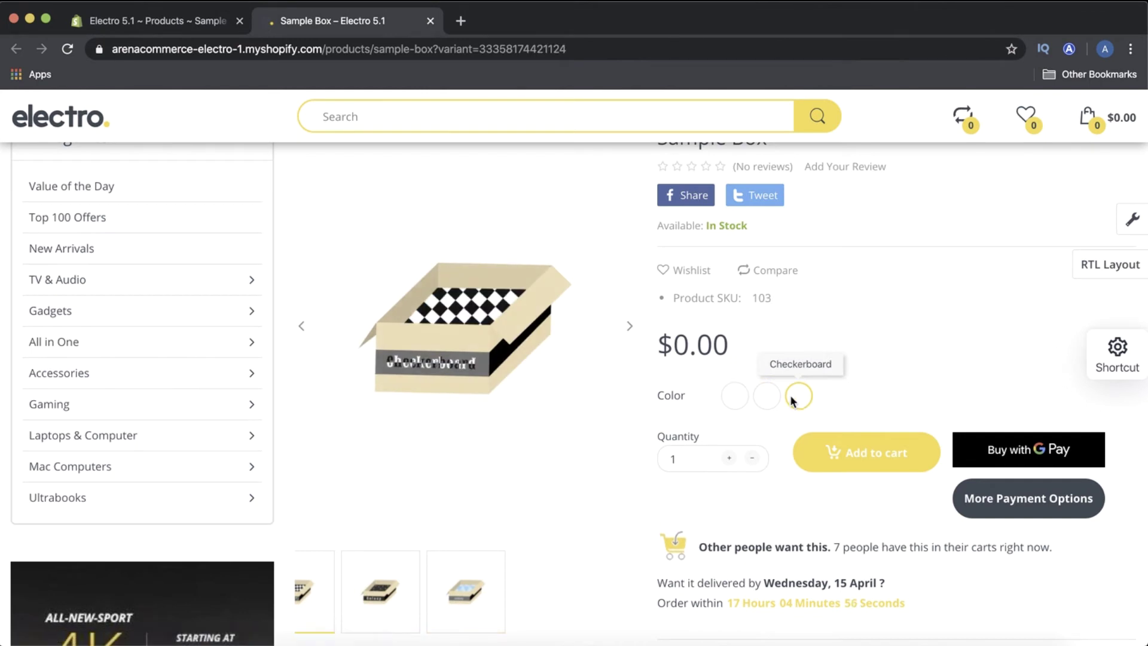
left_click(747, 402)
left_click(765, 398)
left_click(808, 399)
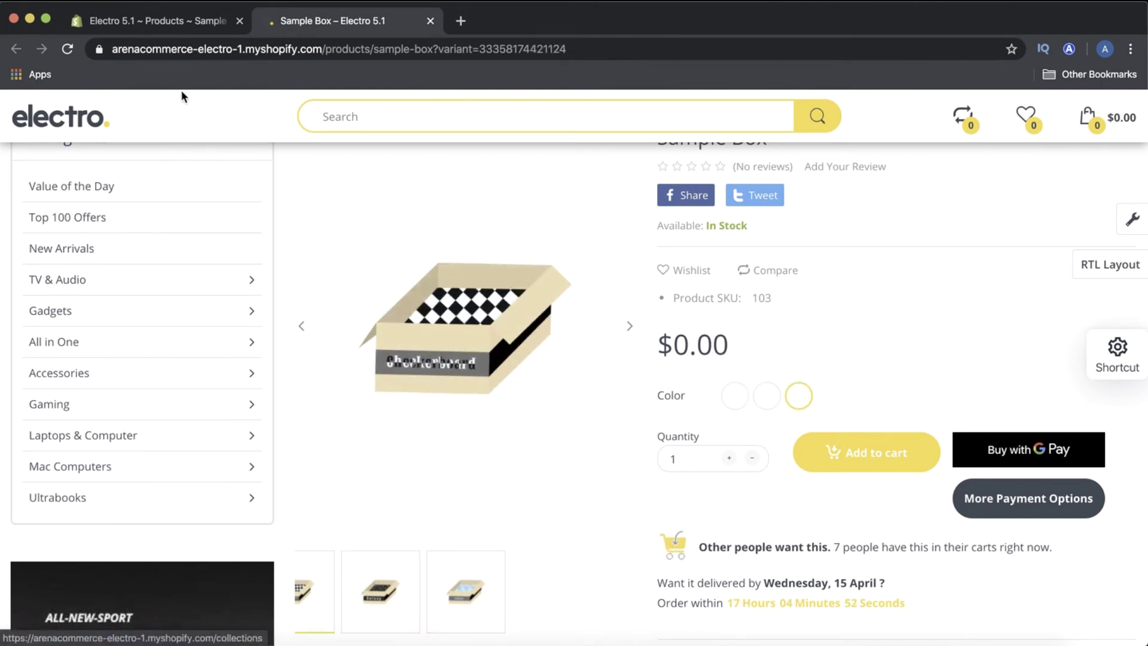
- Open the code editor for the live theme Electro Home 1 and expand its Assets folder
left_click(195, 24)
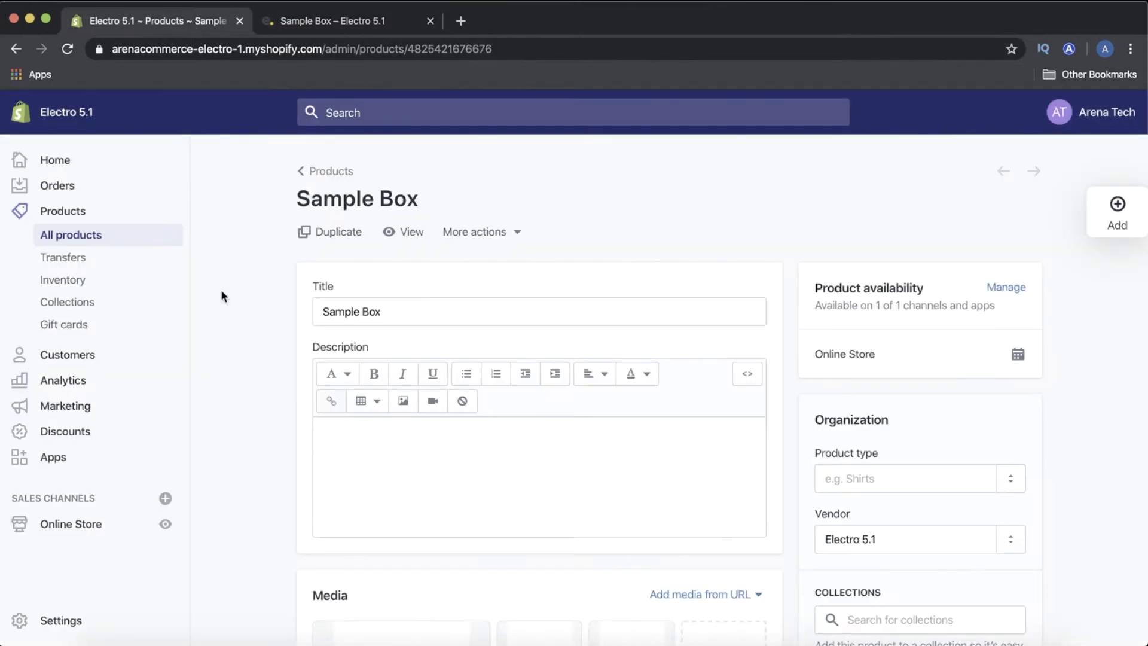
left_click(99, 523)
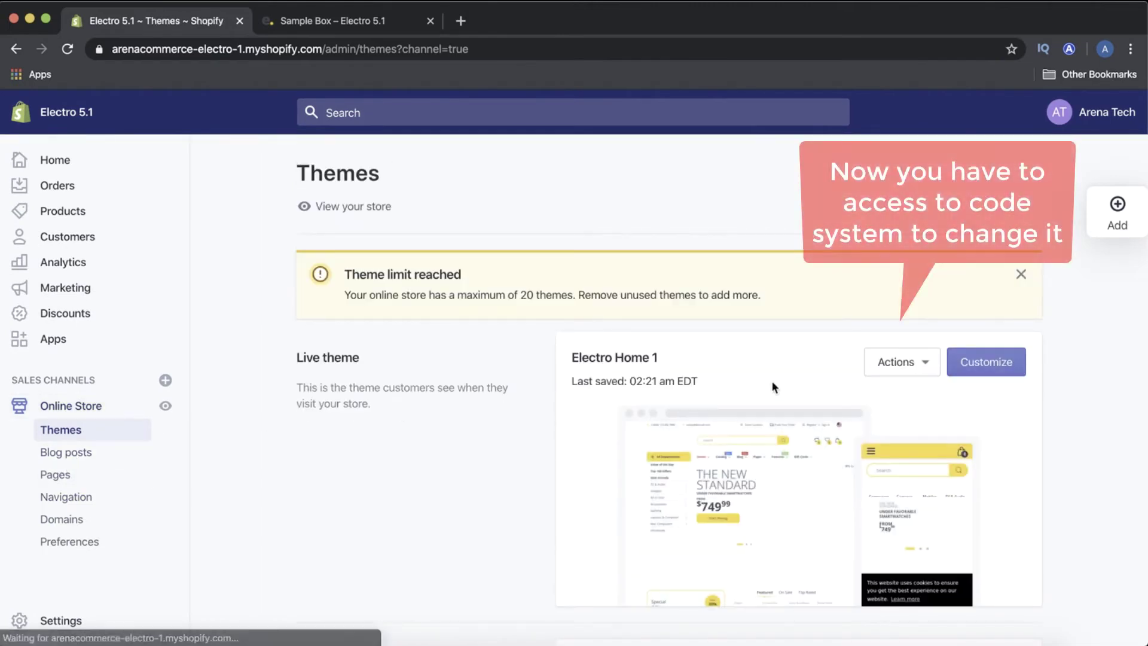
left_click(932, 369)
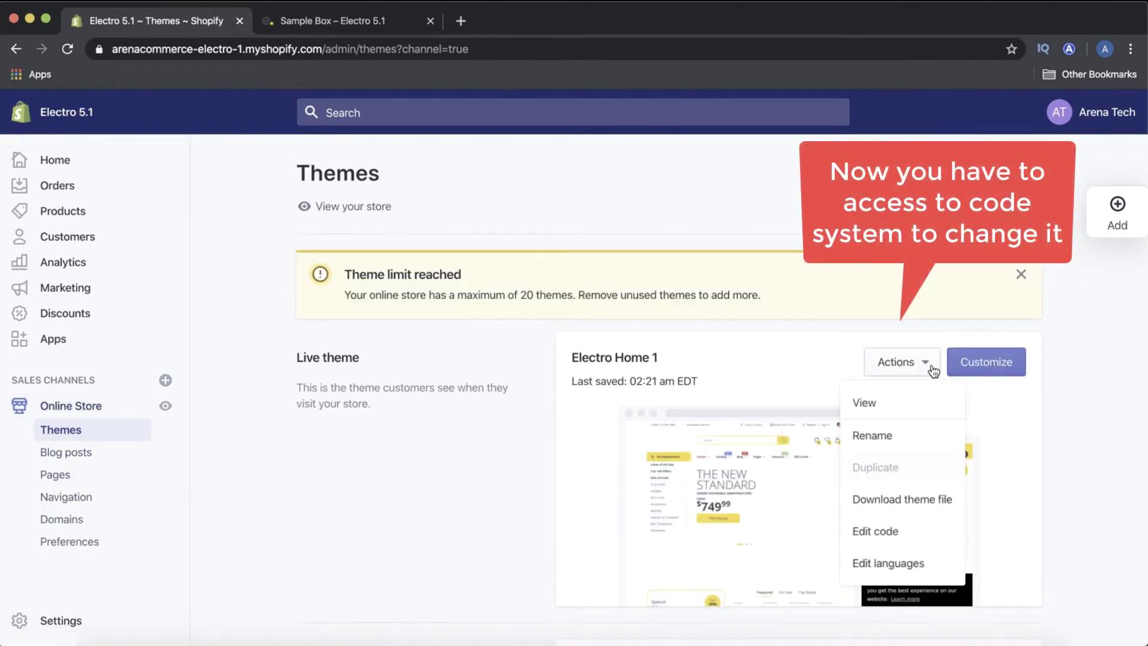
left_click(896, 544)
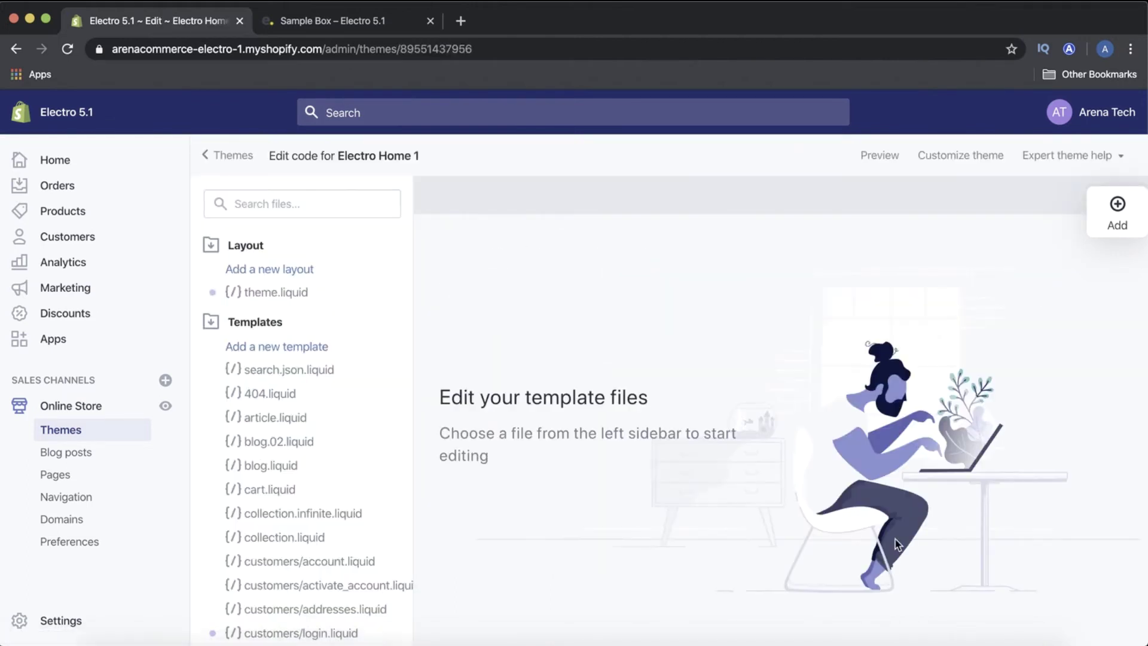
scroll(272, 501, "down", 8)
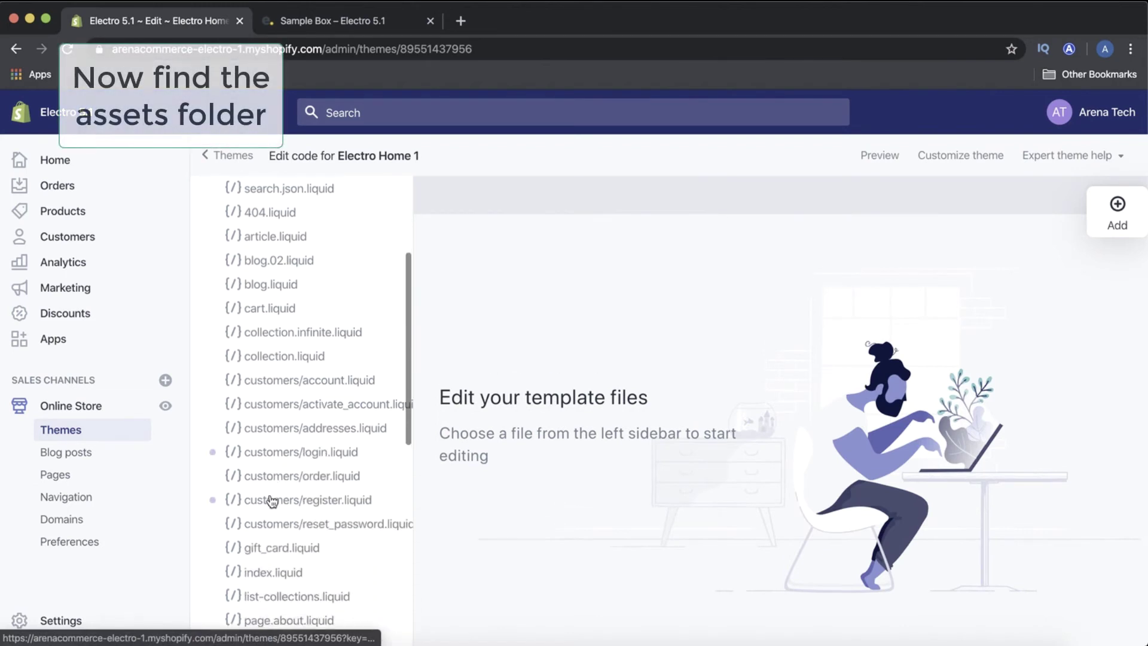
scroll(272, 500, "down", 6)
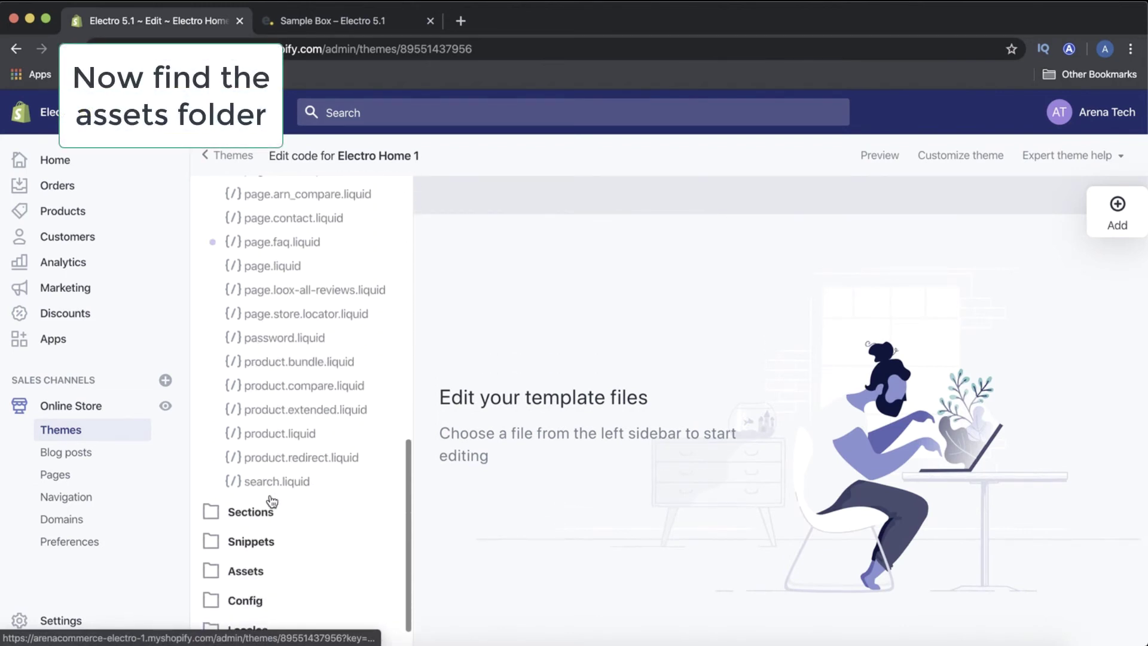
left_click(246, 571)
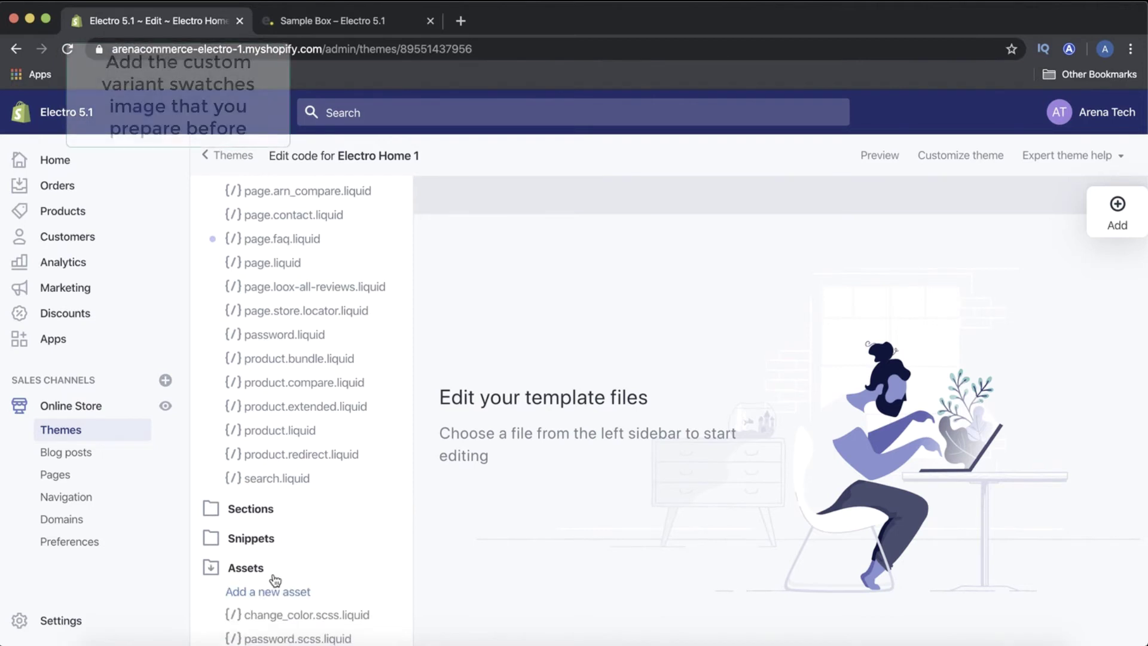
- Upload the swatch image galaxy.png from the Product folder as a new theme asset
scroll(274, 580, "down", 7)
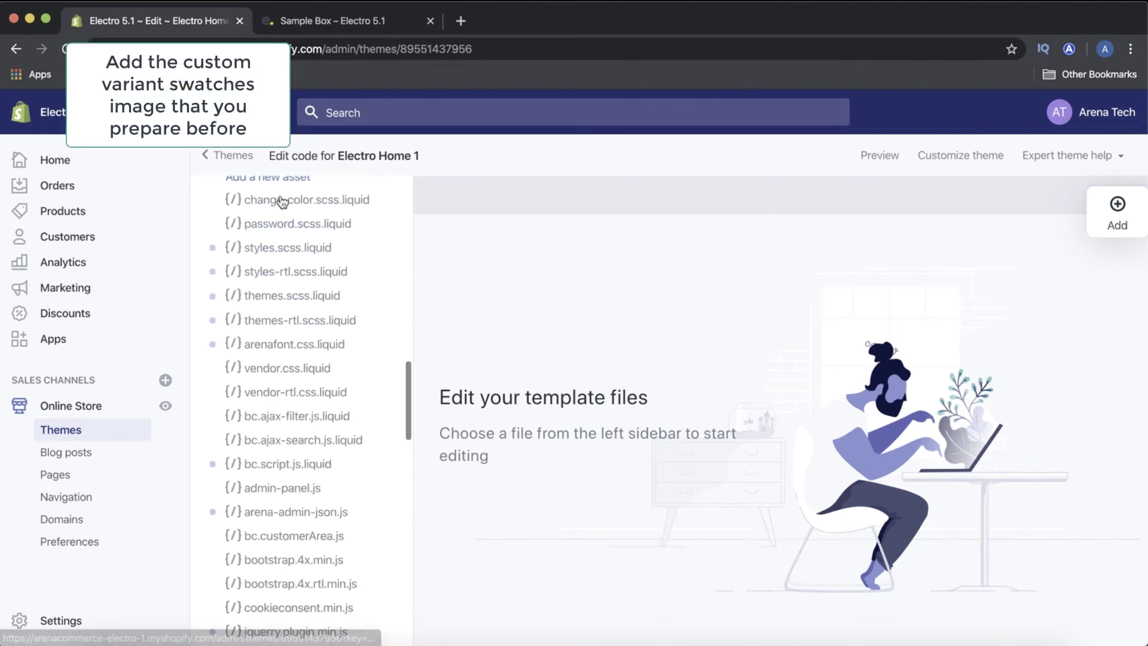
scroll(281, 206, "up", 1)
left_click(278, 213)
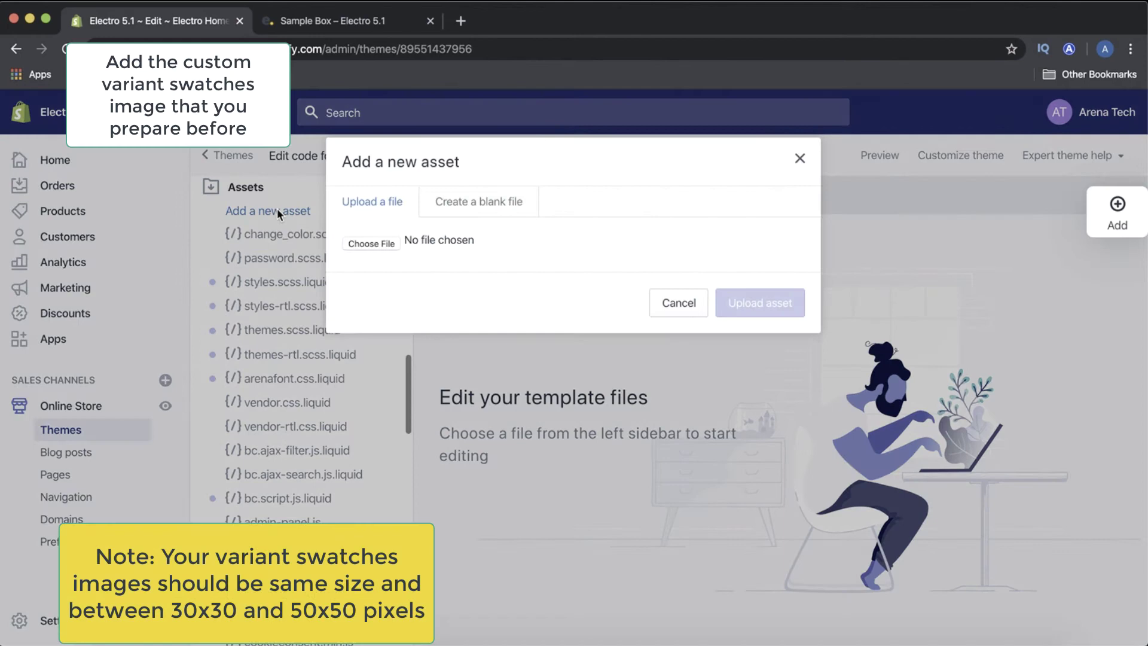
left_click(389, 242)
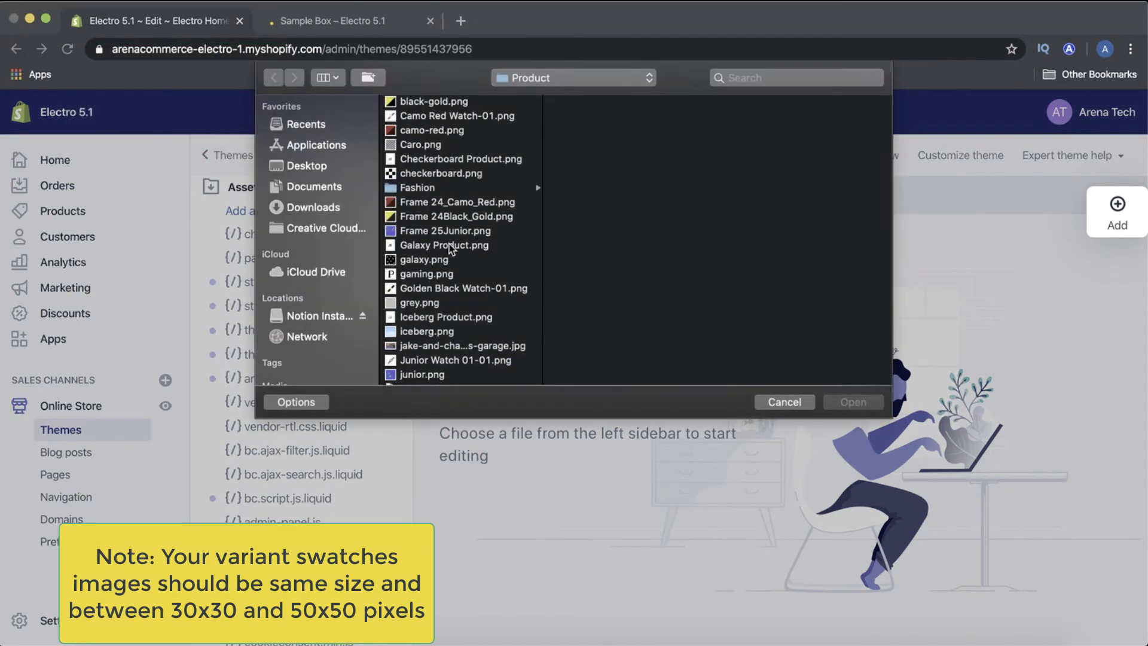
left_click(428, 261)
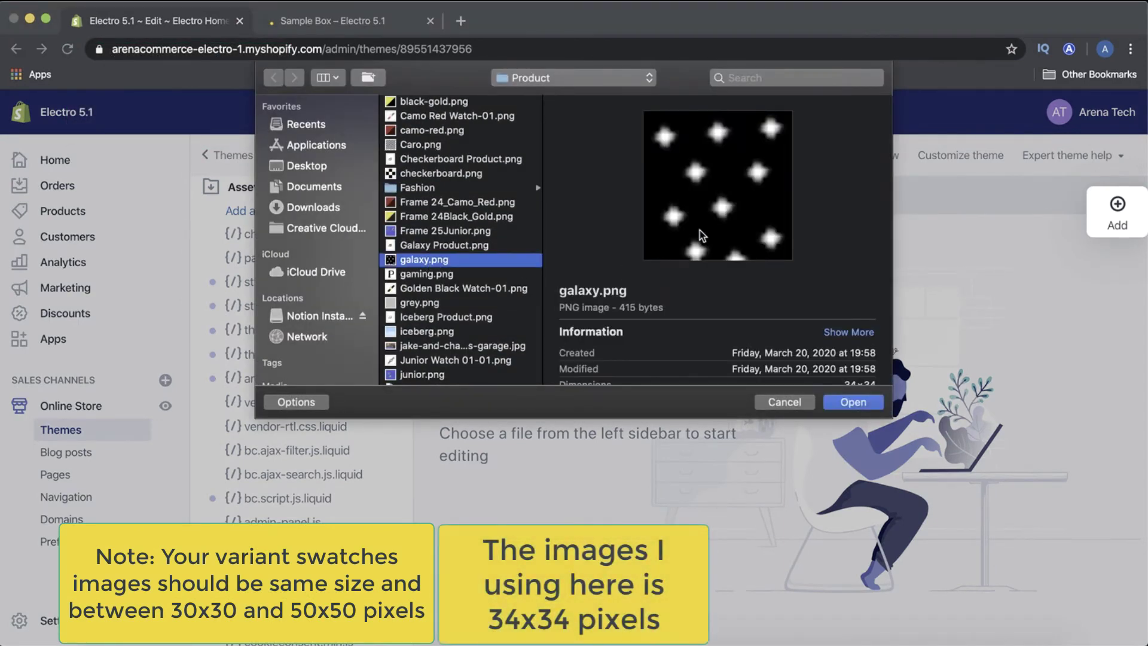
scroll(687, 322, "down", 2)
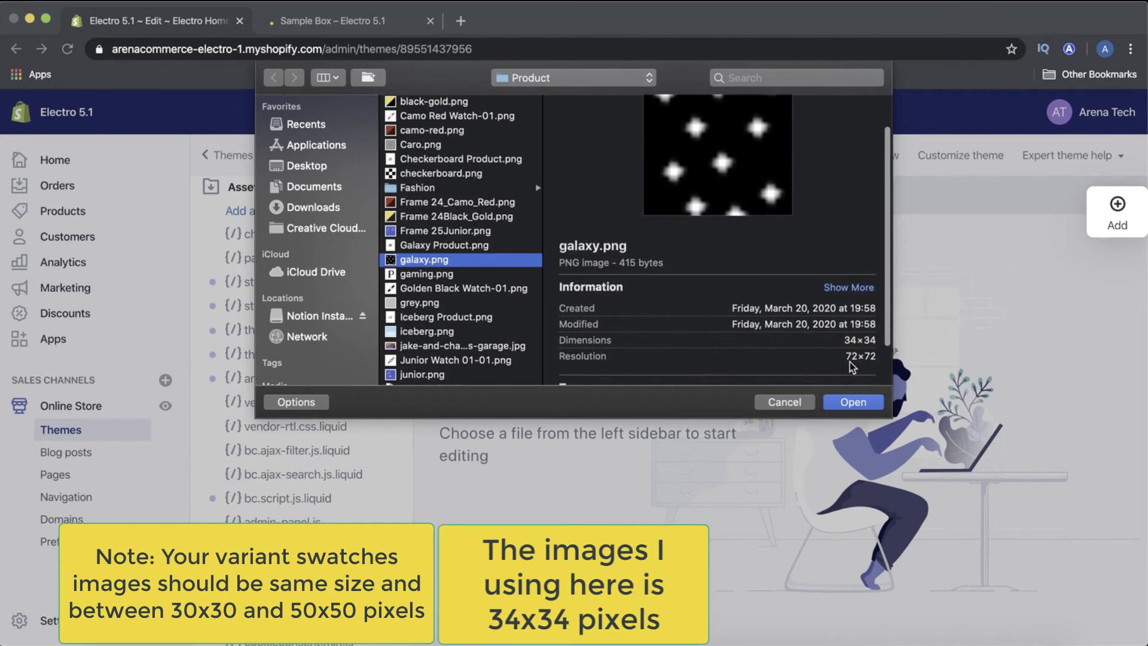
left_click(855, 402)
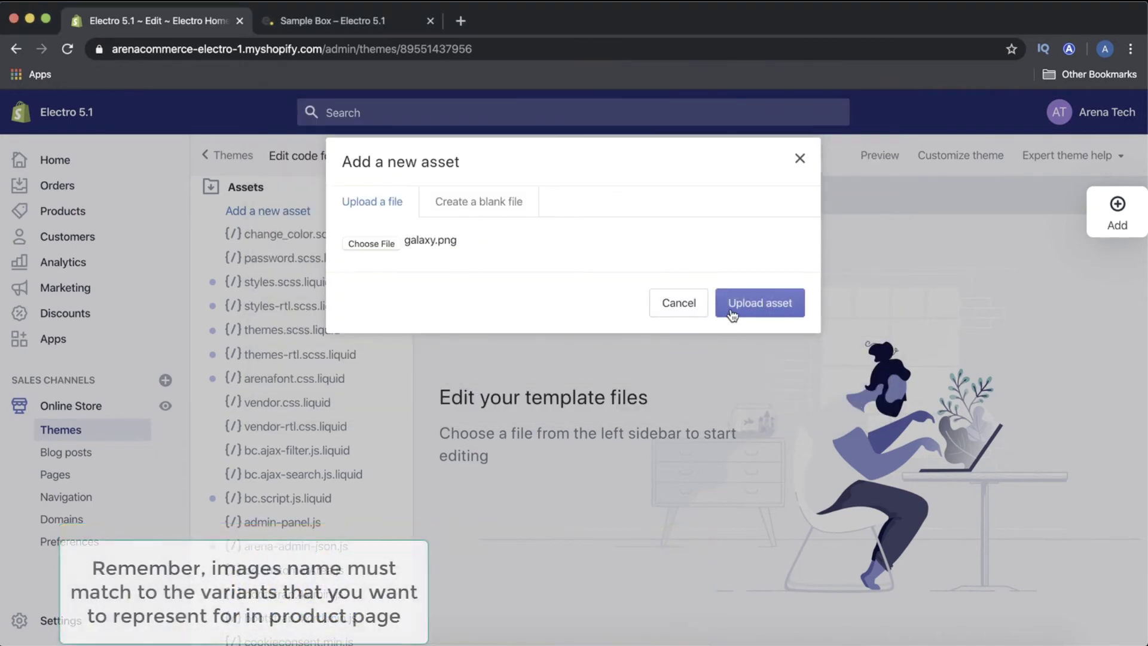
left_click(730, 308)
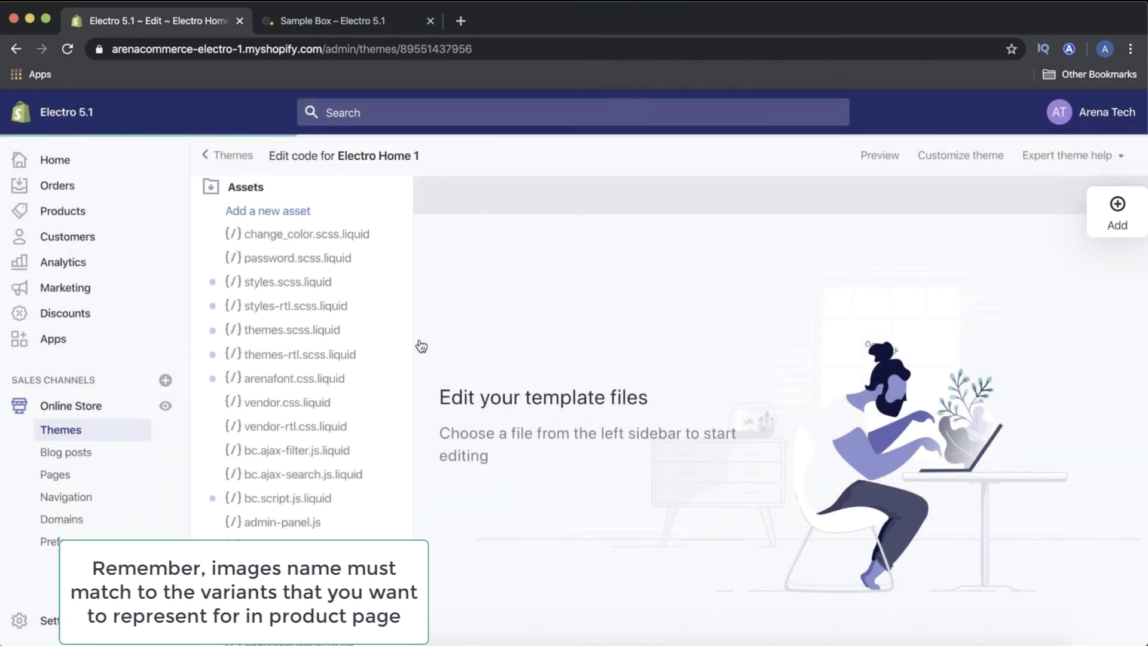
- Upload the swatch image checkerboard.png from the Product folder as a new theme asset
left_click(292, 210)
left_click(382, 244)
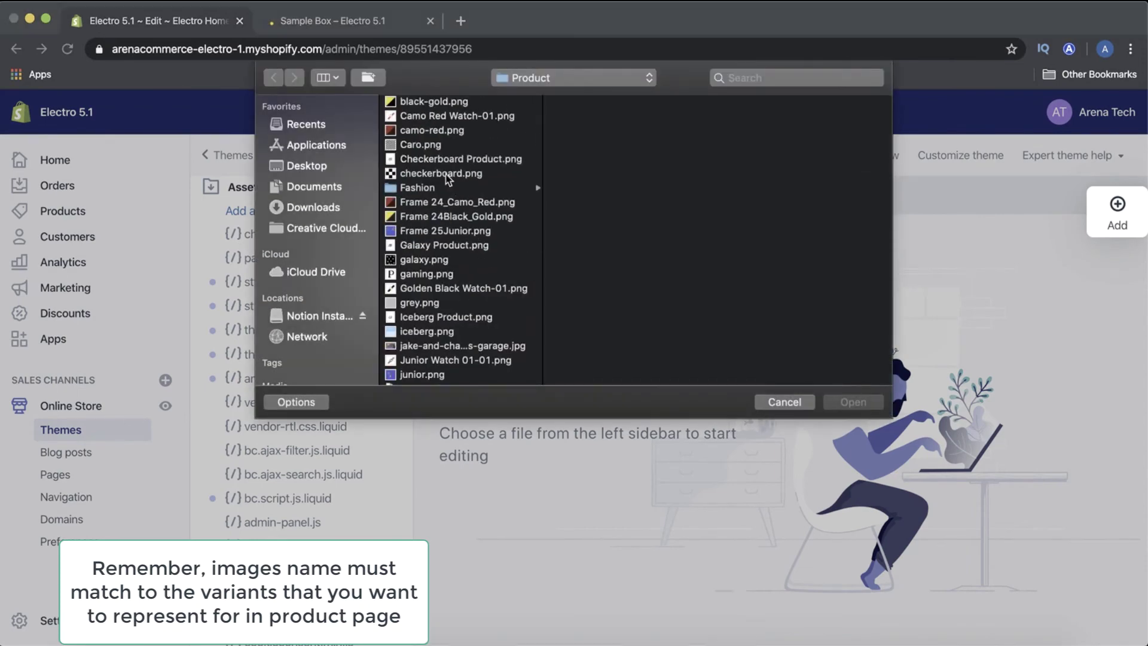
left_click(448, 173)
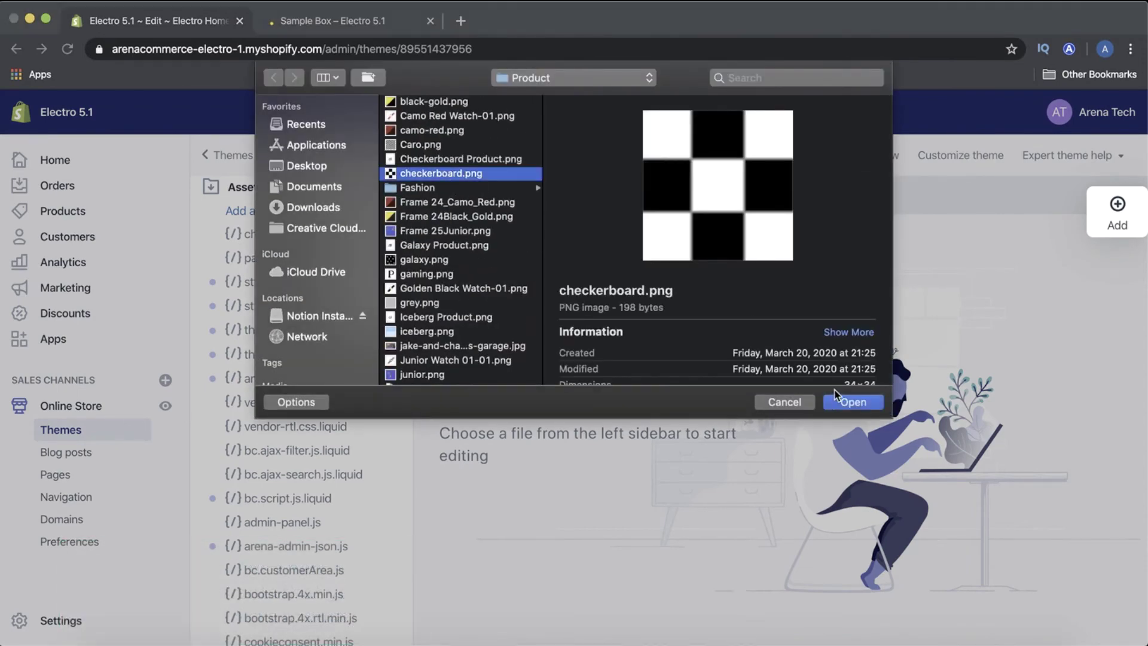
left_click(849, 402)
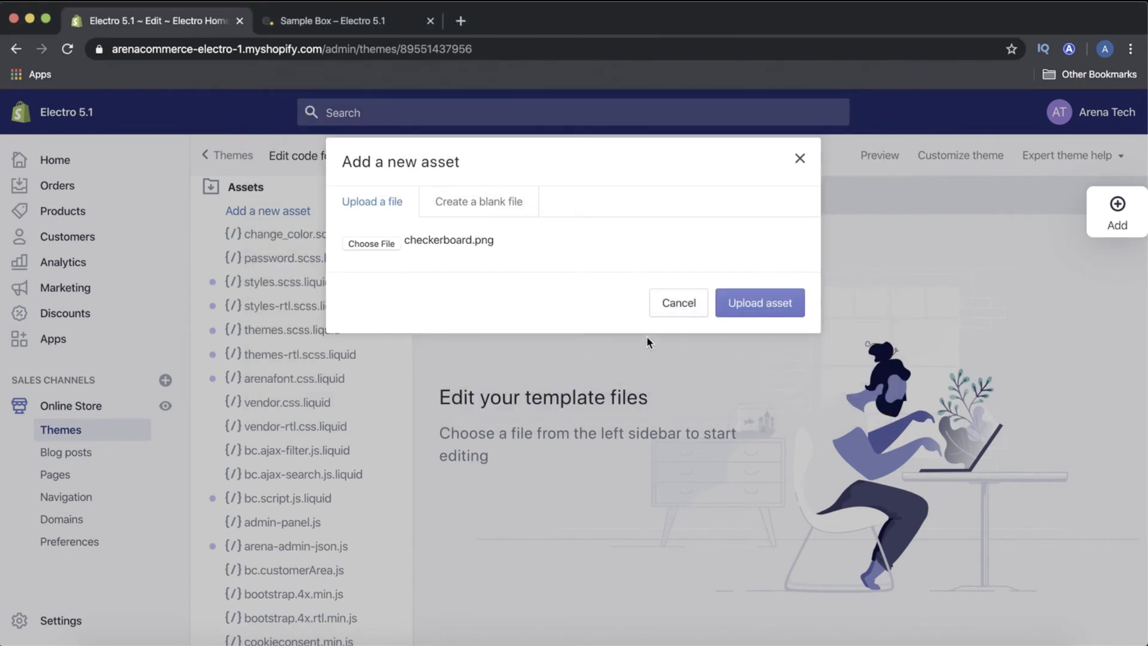
left_click(741, 306)
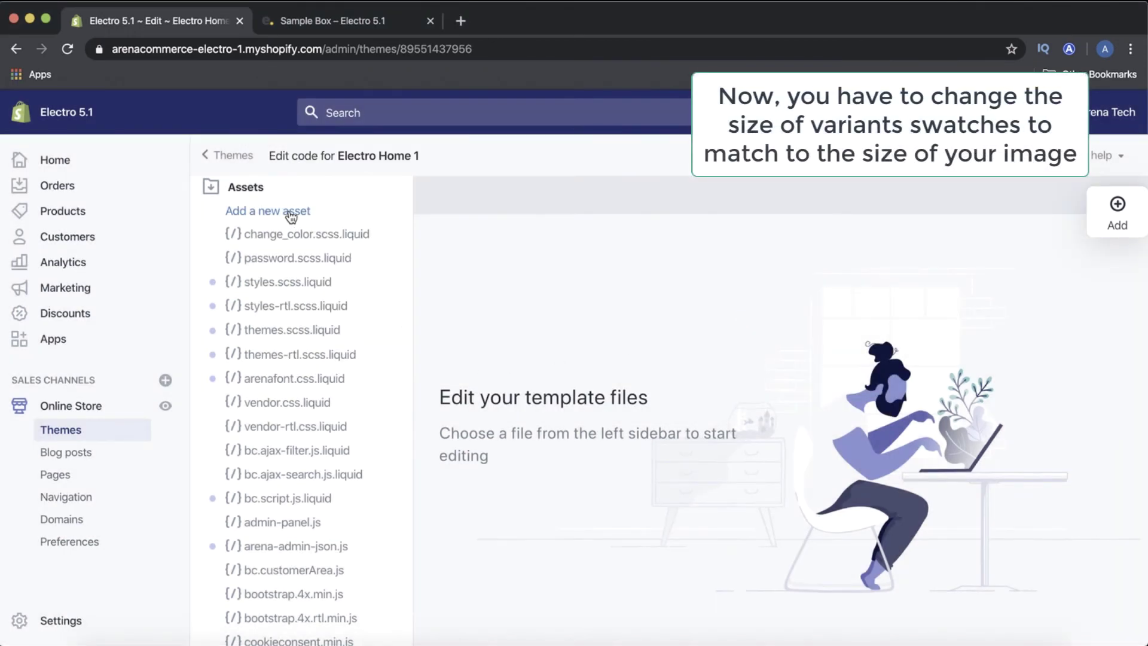
- Upload the swatch image iceberg.png from the Product folder as a new theme asset
left_click(291, 212)
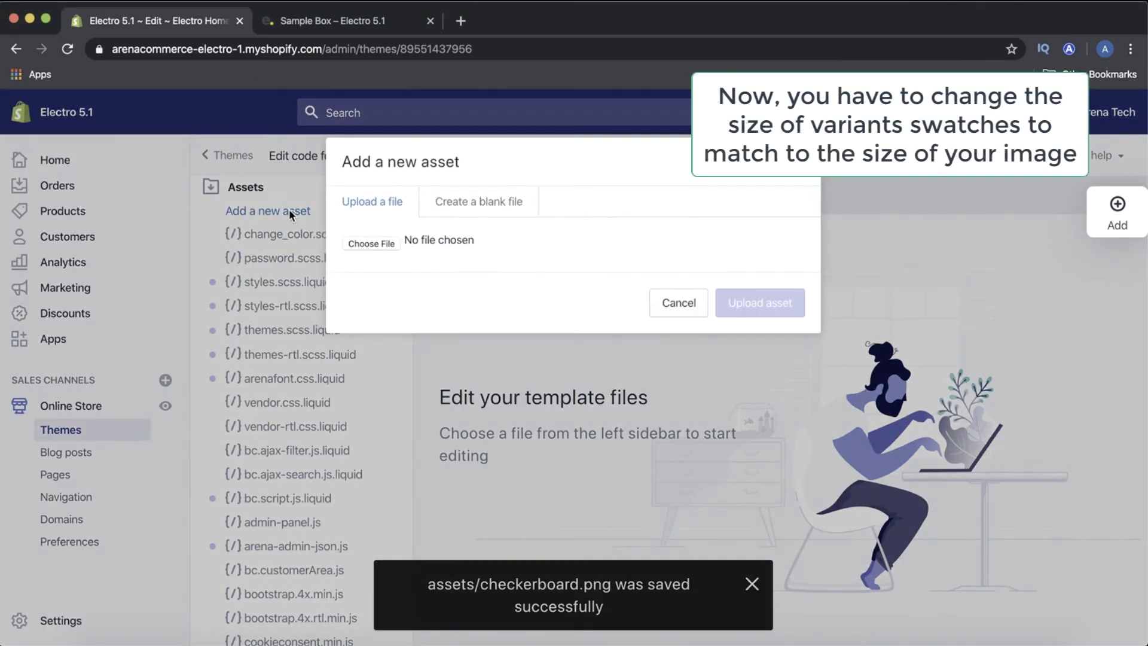
left_click(354, 242)
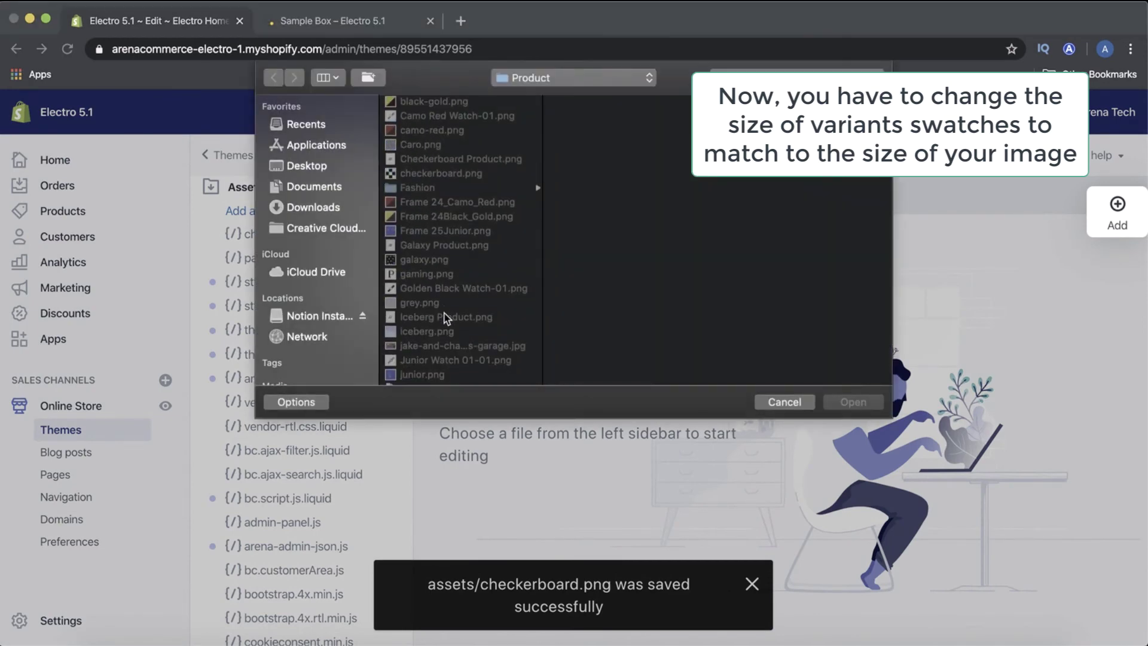
left_click(445, 335)
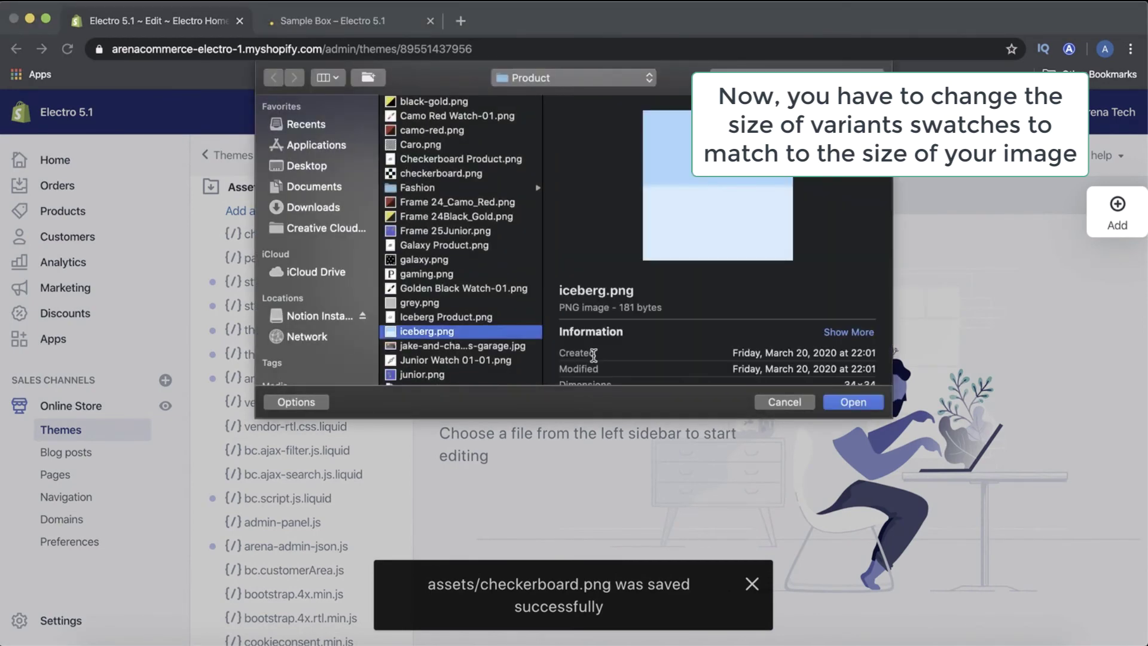
left_click(838, 402)
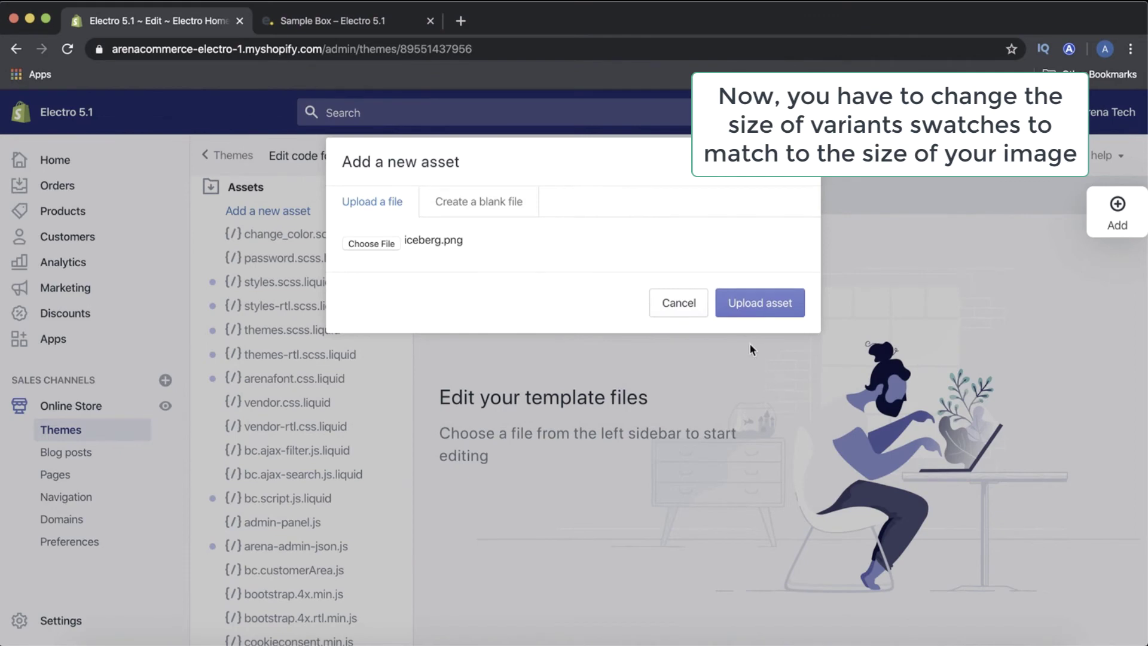
left_click(734, 308)
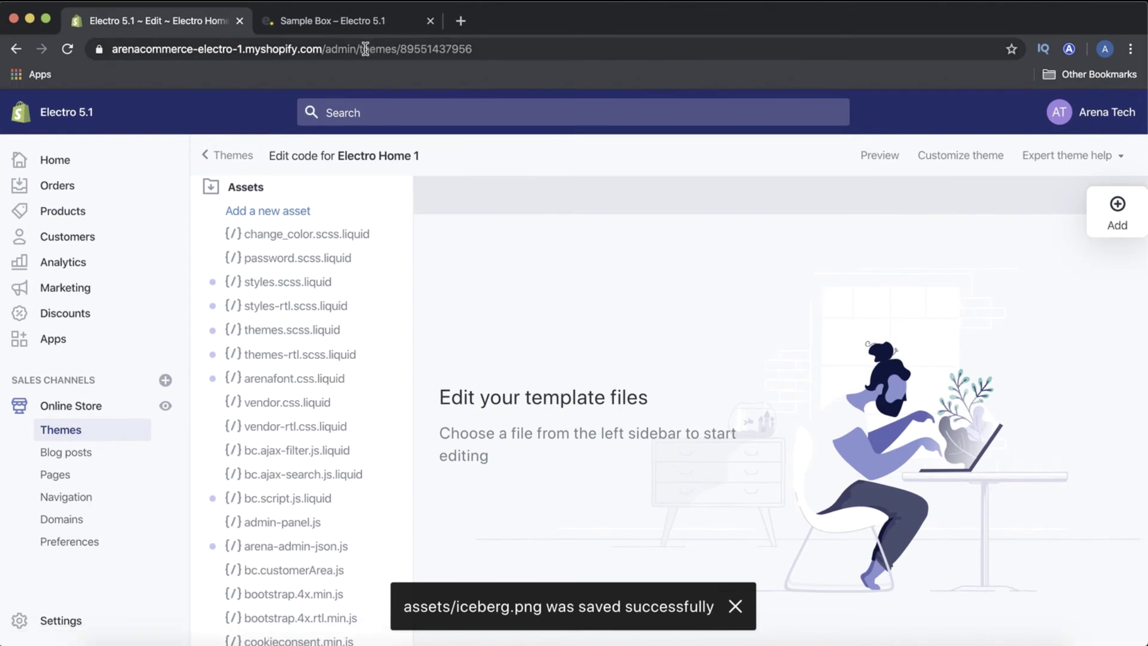
- Open the uploaded assets checkerboard.png, iceberg.png and galaxy.png in the code editor to check their images
scroll(302, 397, "down", 8)
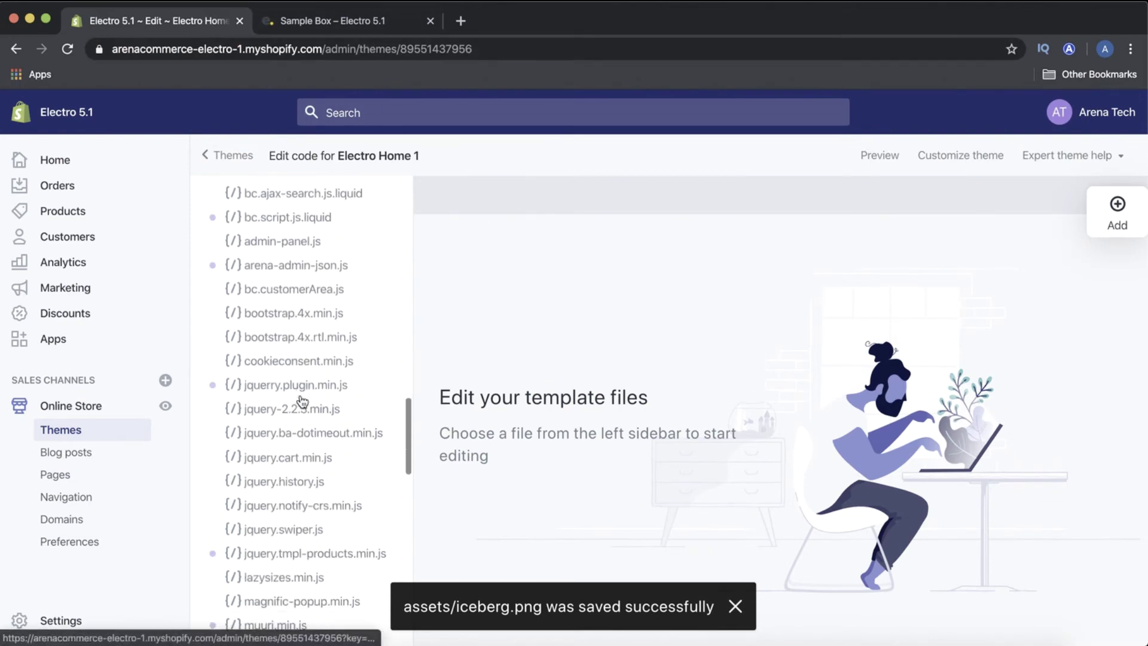
scroll(302, 399, "down", 10)
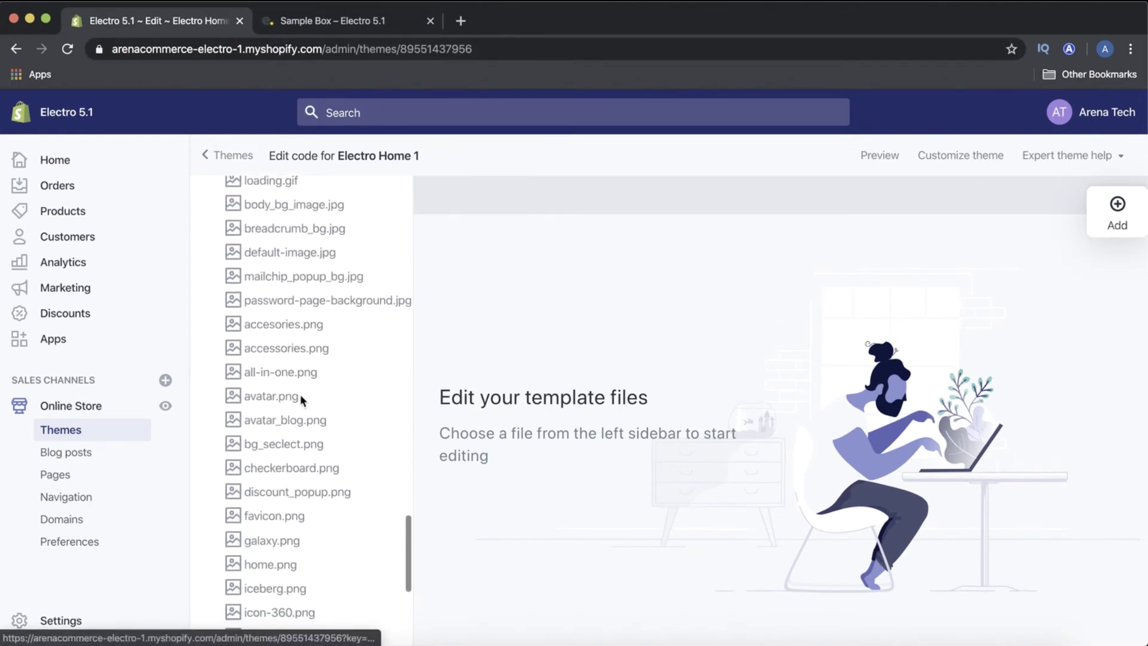
scroll(303, 399, "down", 1)
left_click(277, 359)
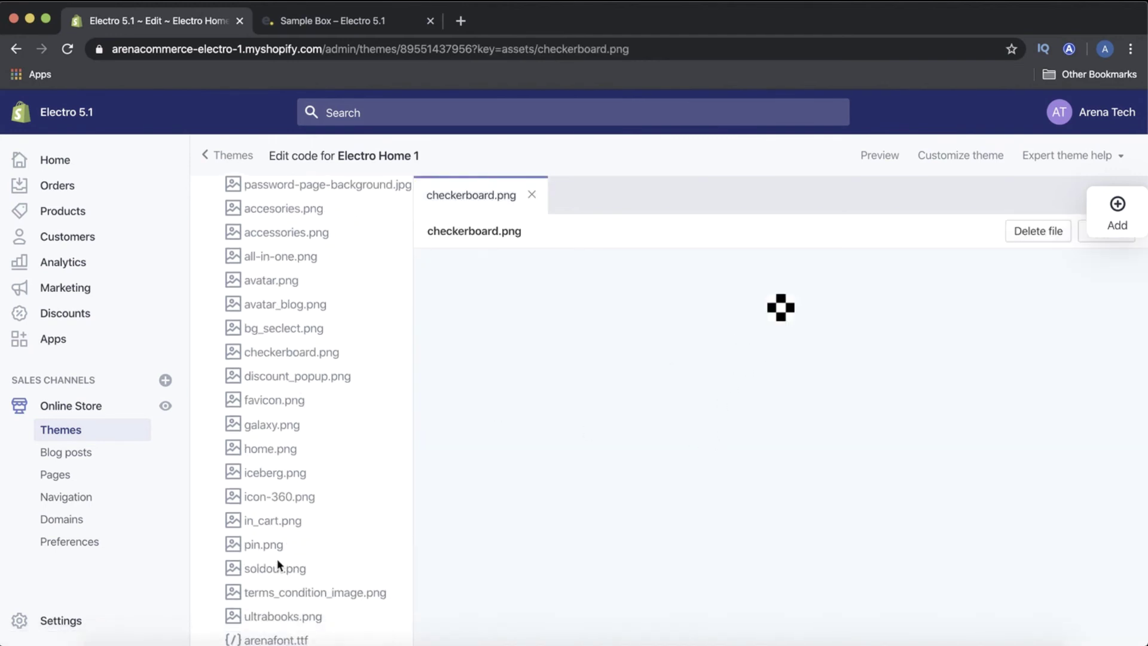
scroll(277, 558, "down", 1)
left_click(268, 459)
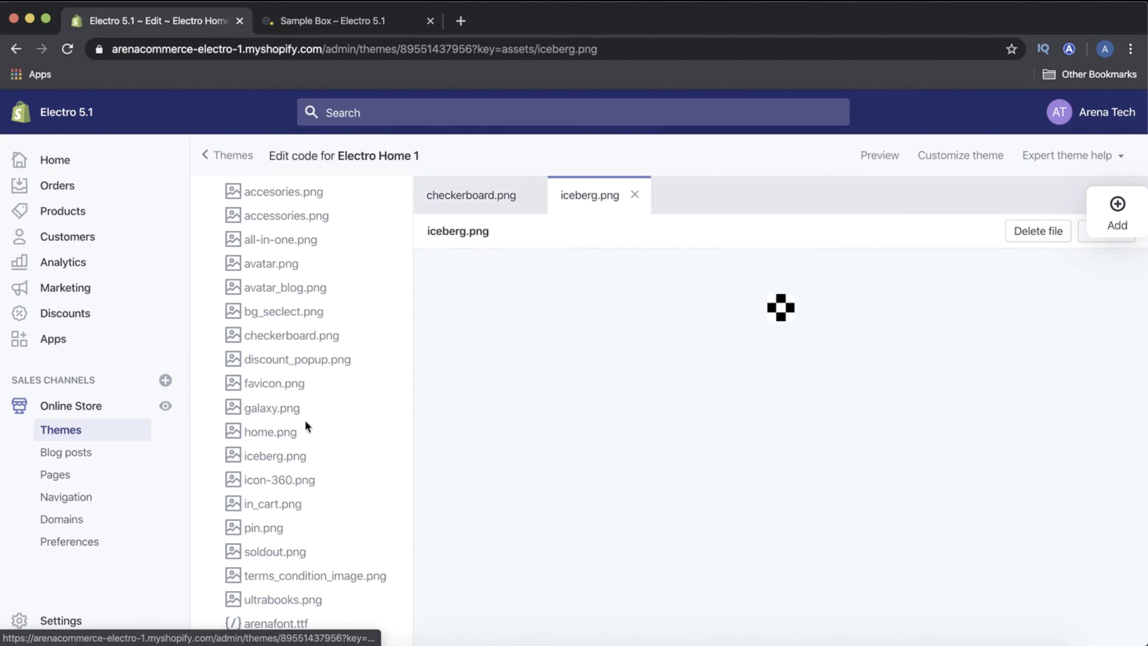
left_click(286, 410)
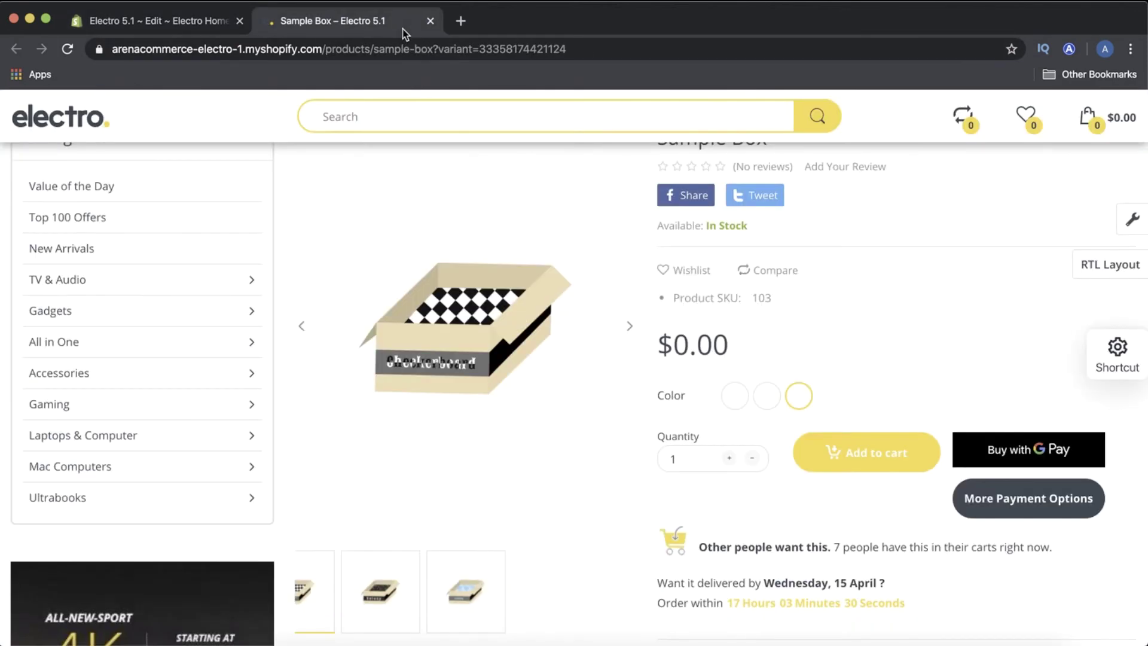
- Return to the Sample Box storefront page and open its Section Content quick link to customize the theme
left_click(402, 29)
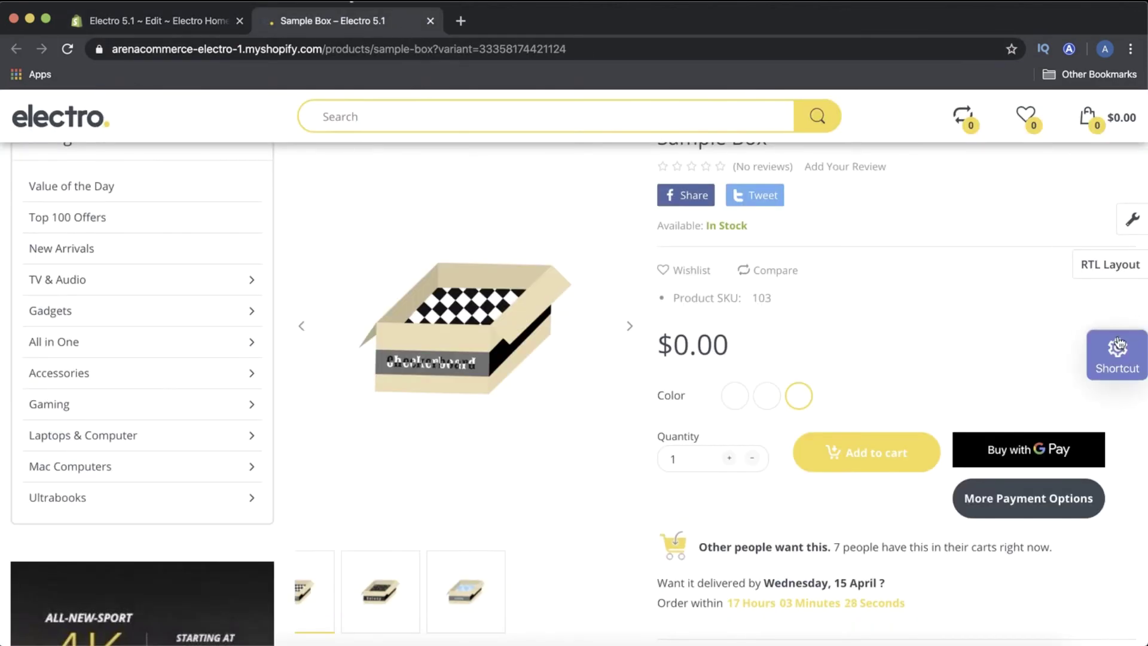
left_click(1118, 375)
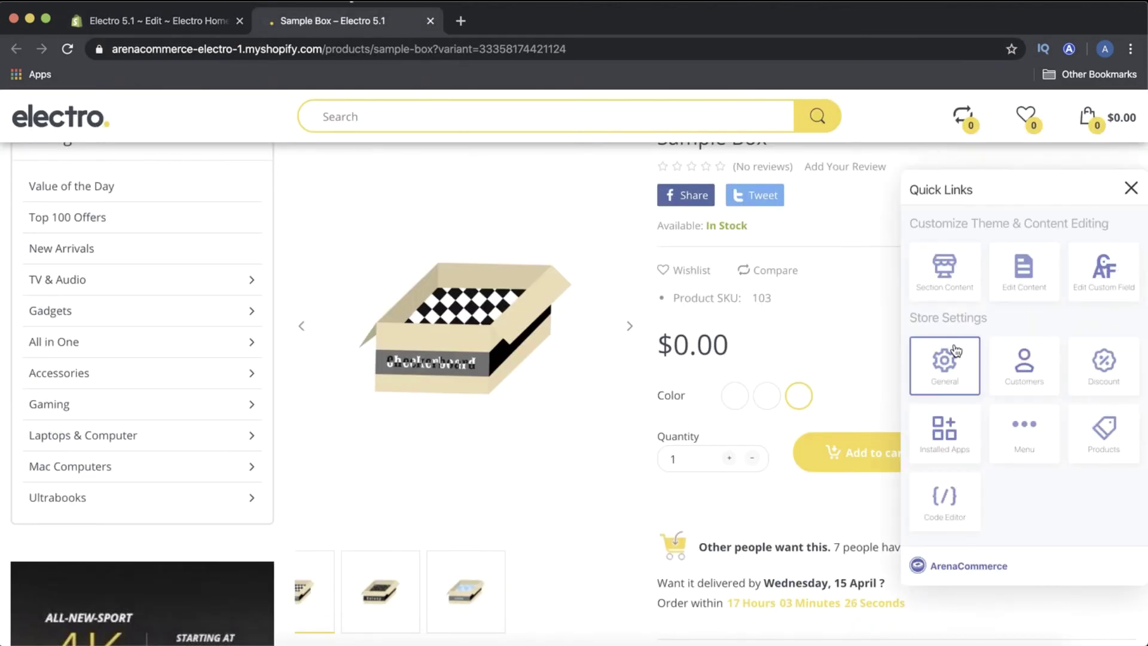
left_click(961, 273)
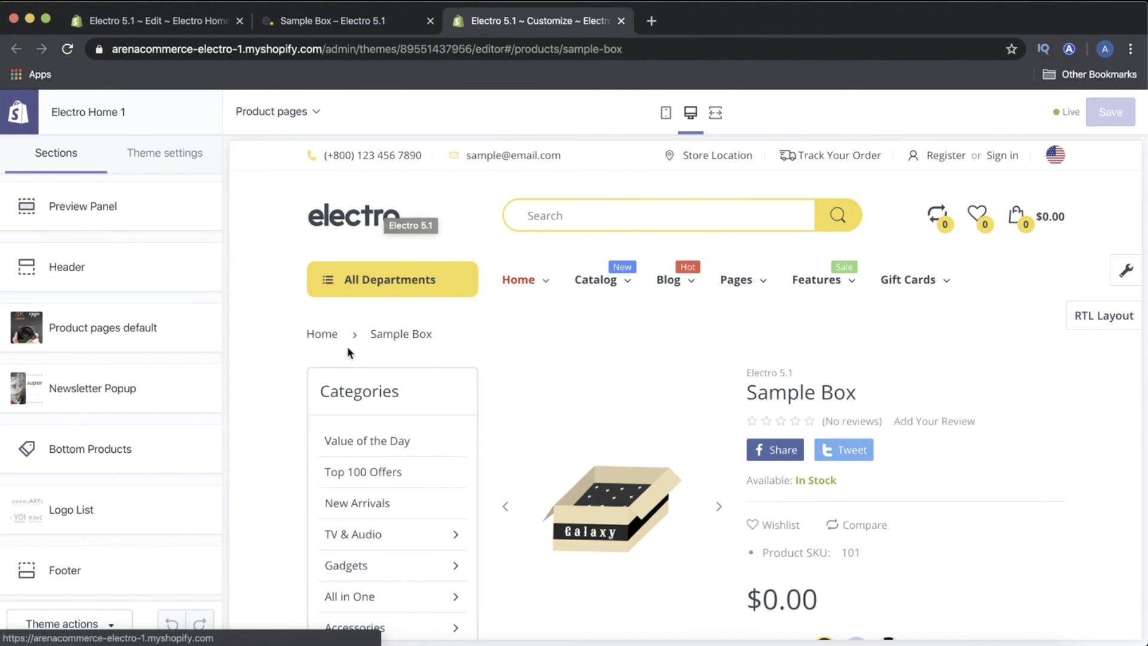
- Preview the Iceberg, Checkerboard and Galaxy color swatches on the Sample Box page and check the product image each one displays
scroll(303, 397, "down", 5)
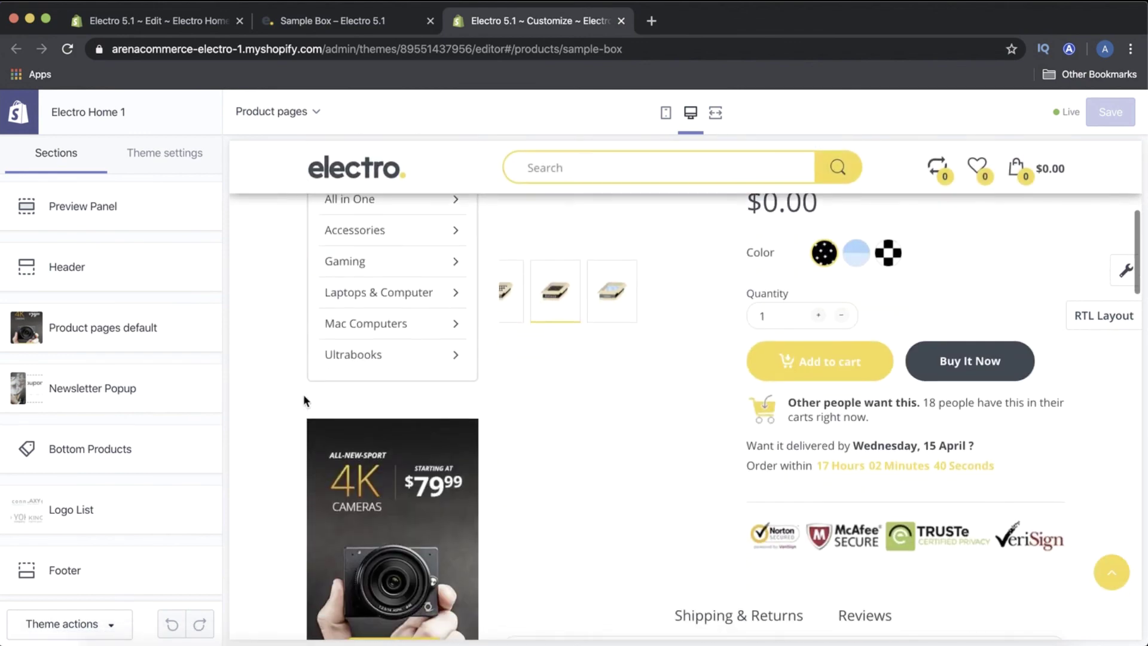
scroll(303, 393, "up", 3)
scroll(303, 396, "up", 1)
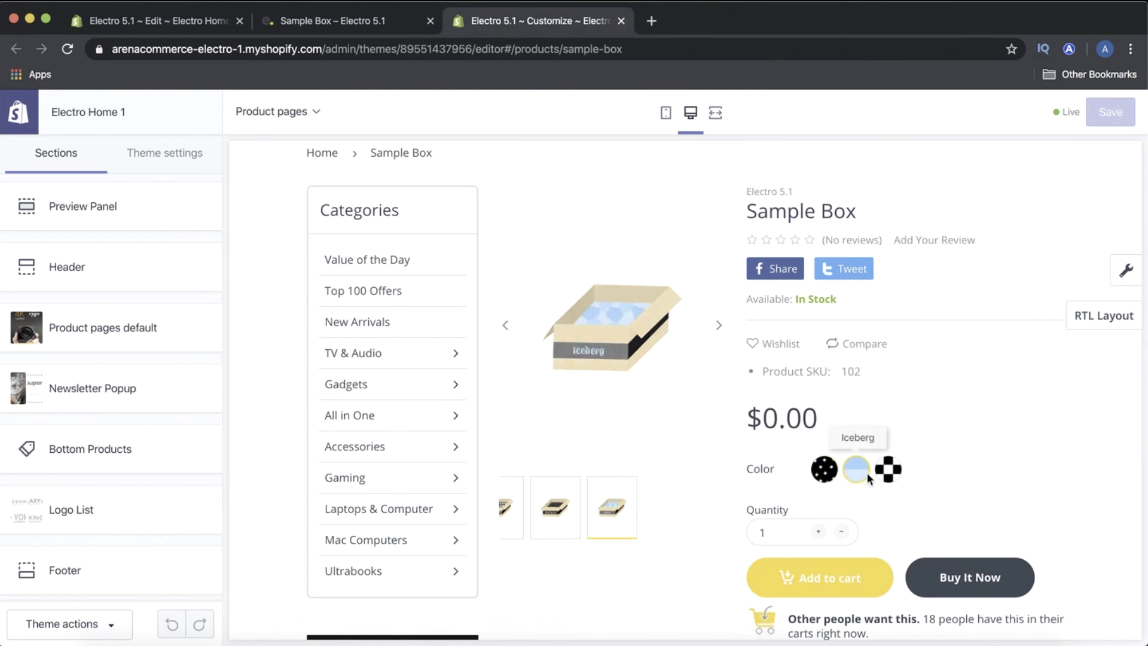
left_click(890, 477)
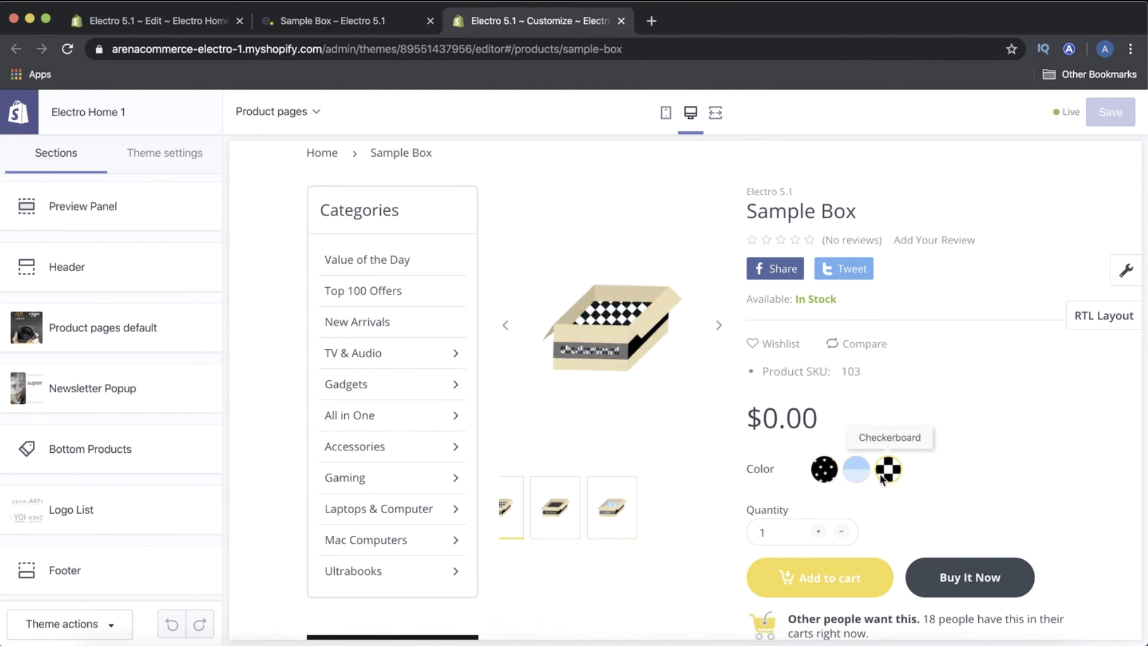
left_click(823, 469)
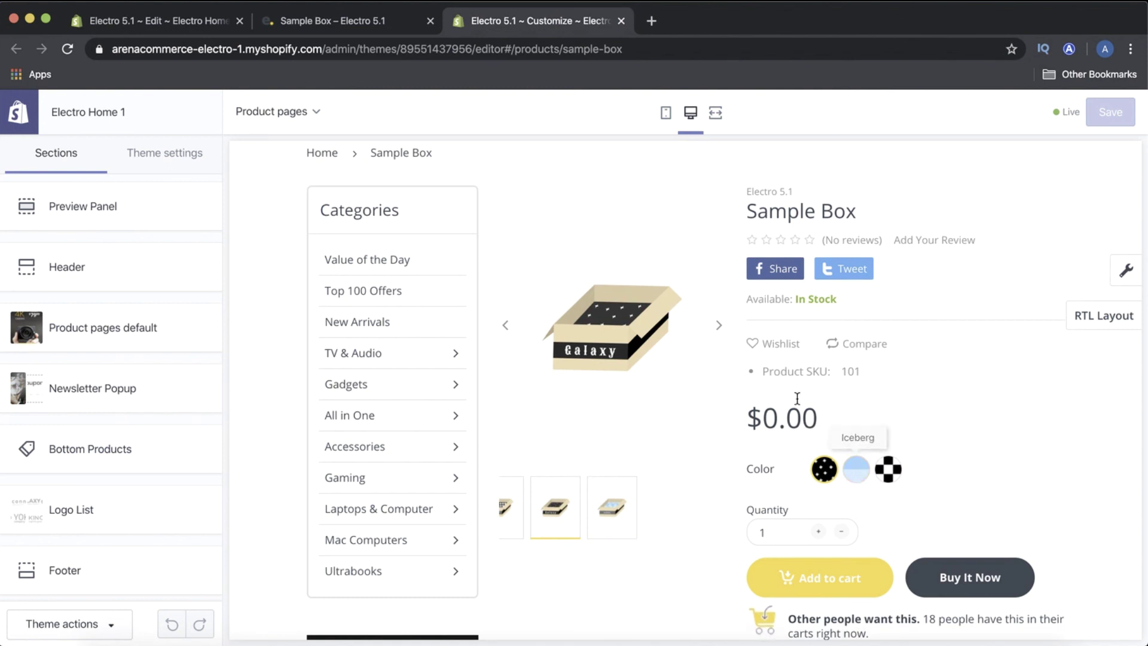
scroll(637, 373, "up", 1)
scroll(637, 372, "up", 1)
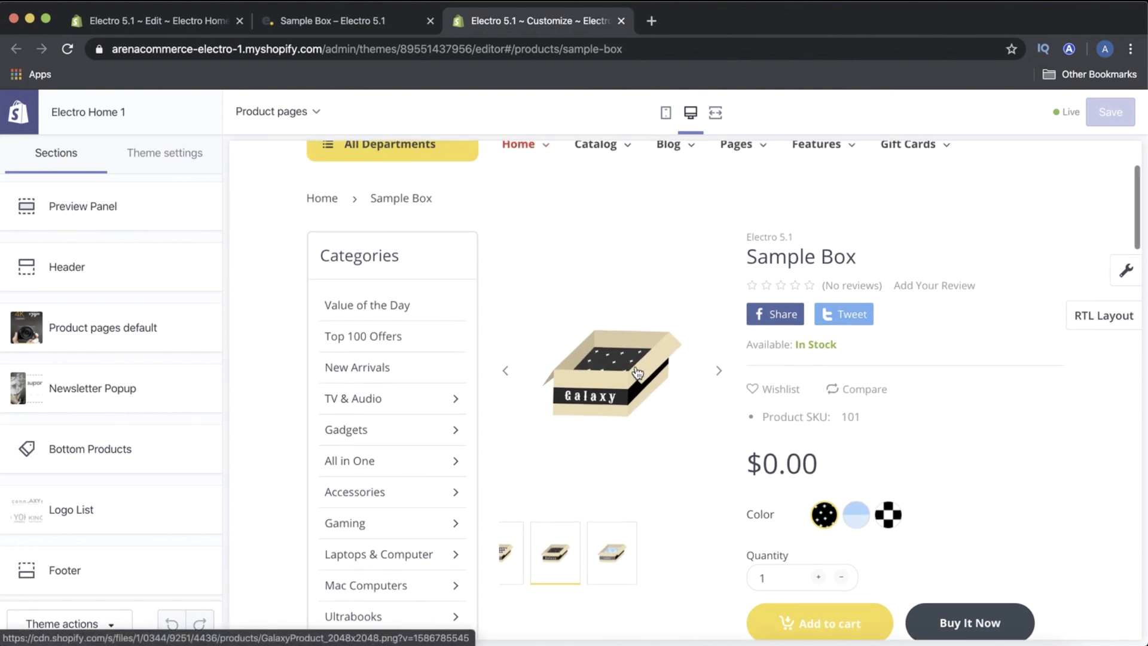